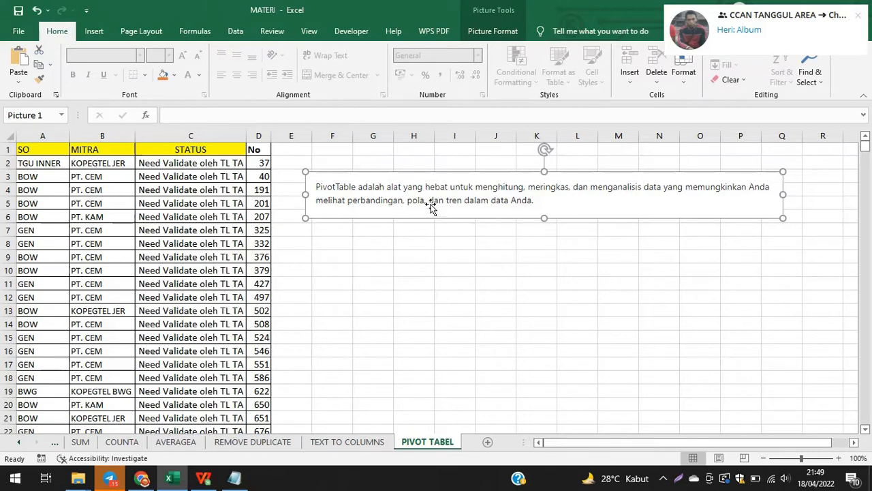
# Step: Move the PivotTable definition picture slightly upward, beside the first rows of the data table
pyautogui.moveTo(432, 207); pyautogui.dragTo(433, 184)
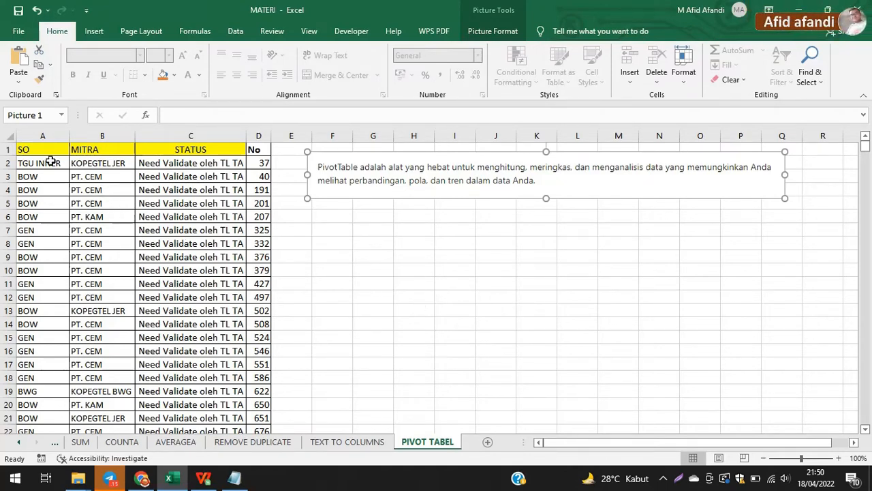
# Step: Examine the extent of the SO, MITRA, STATUS and No data from the header row to the last record
pyautogui.moveTo(39, 152); pyautogui.dragTo(252, 294)
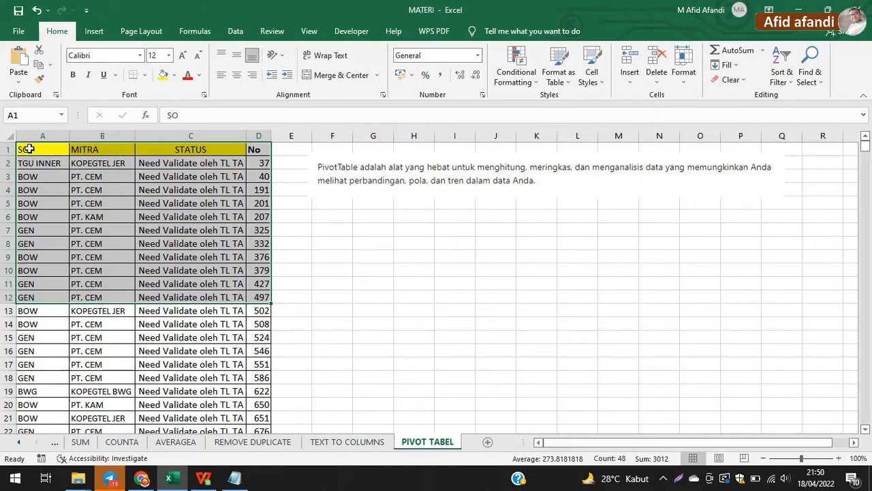
pyautogui.moveTo(28, 147); pyautogui.dragTo(279, 347)
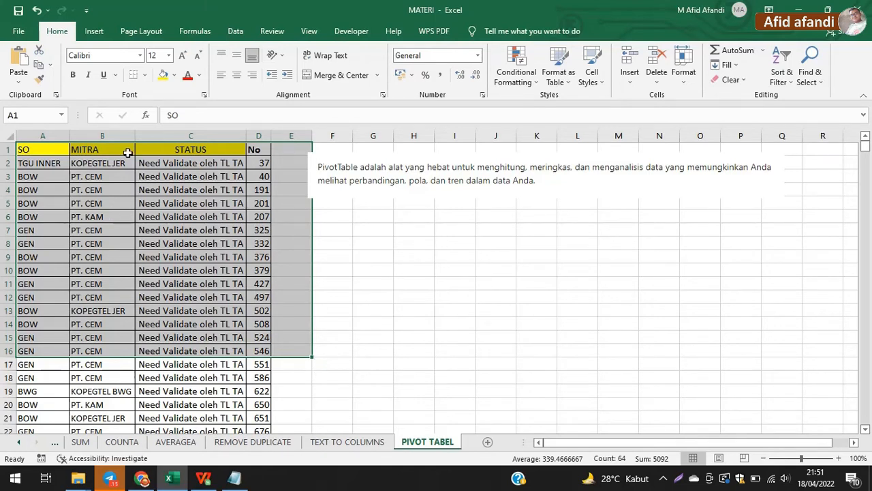
pyautogui.click(4, 133)
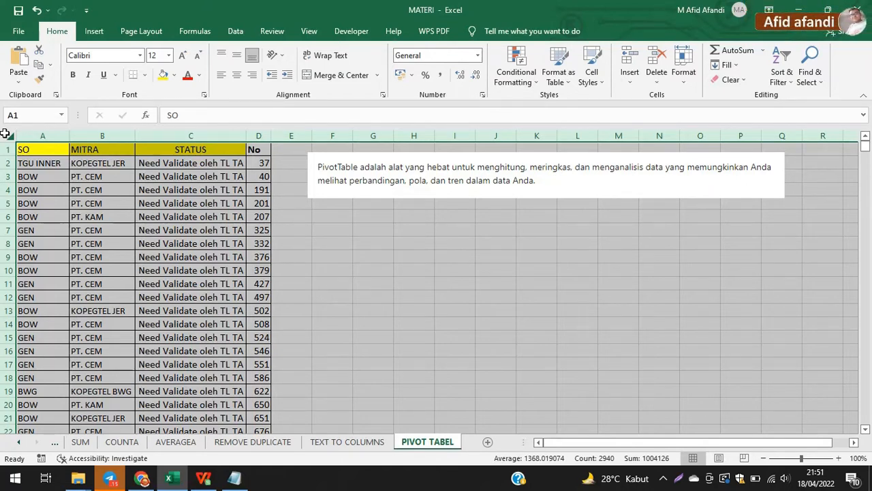
pyautogui.click(116, 266)
pyautogui.hotkey('ctrl', 'Down')
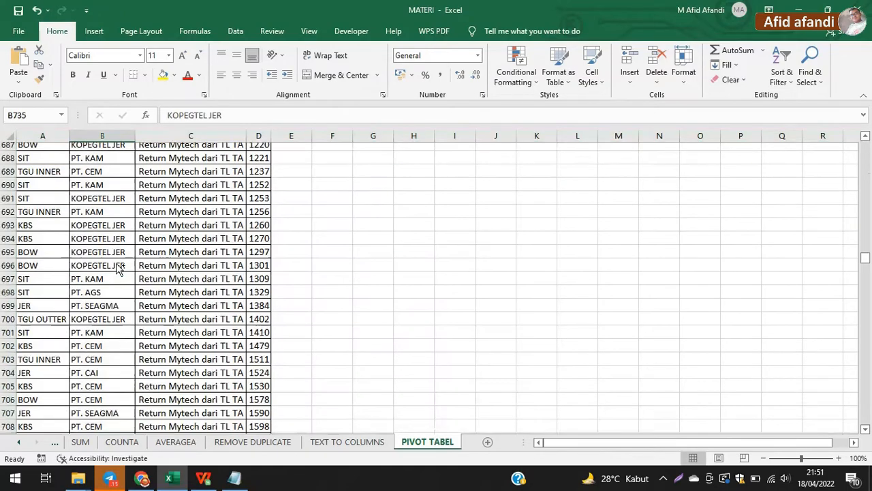
pyautogui.press('Down')
pyautogui.press('Up')
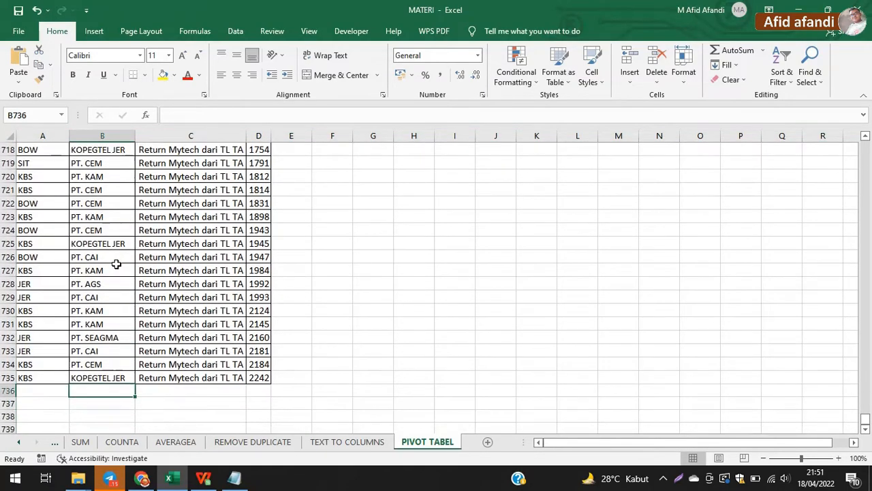
pyautogui.press('Up')
pyautogui.hotkey('ctrl', 'Up')
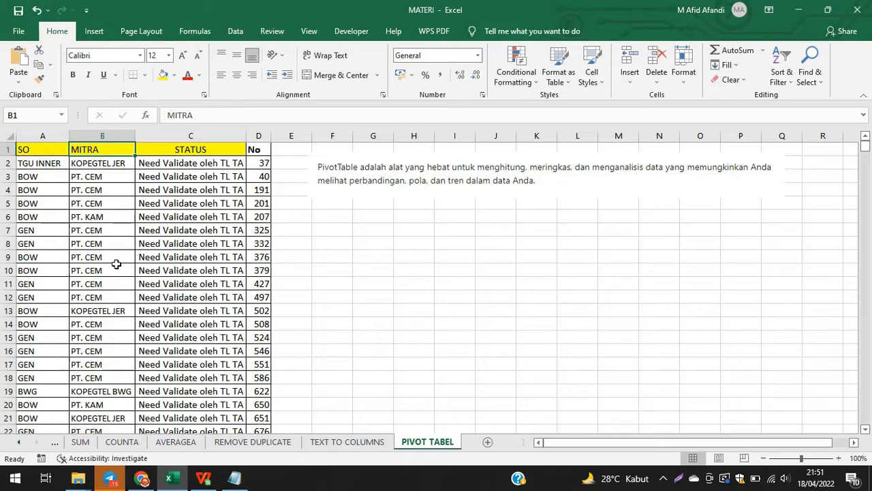
# Step: Select the data block from the SO header in A1 across to the No column and down to row 735
pyautogui.press('Left')
pyautogui.hotkey('shift', 'Right')
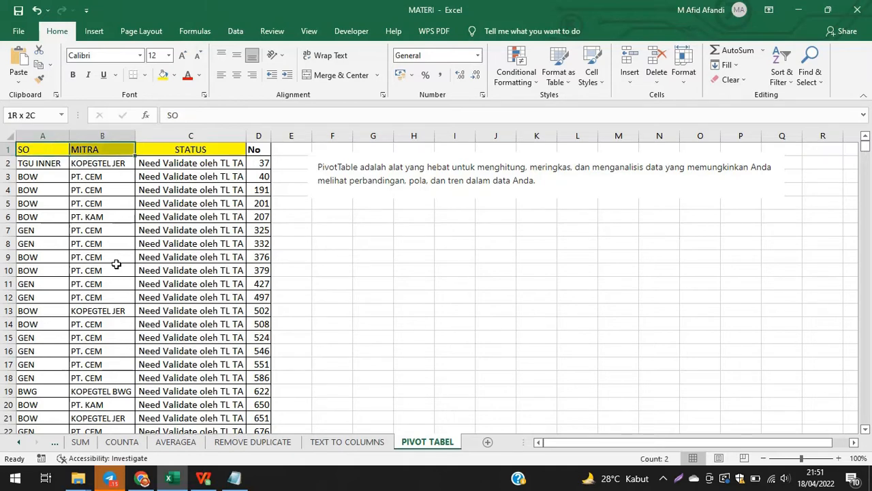
pyautogui.hotkey('shift', 'Right')
pyautogui.hotkey('shift', 'Right')
pyautogui.hotkey('ctrl', 'shift', 'Down')
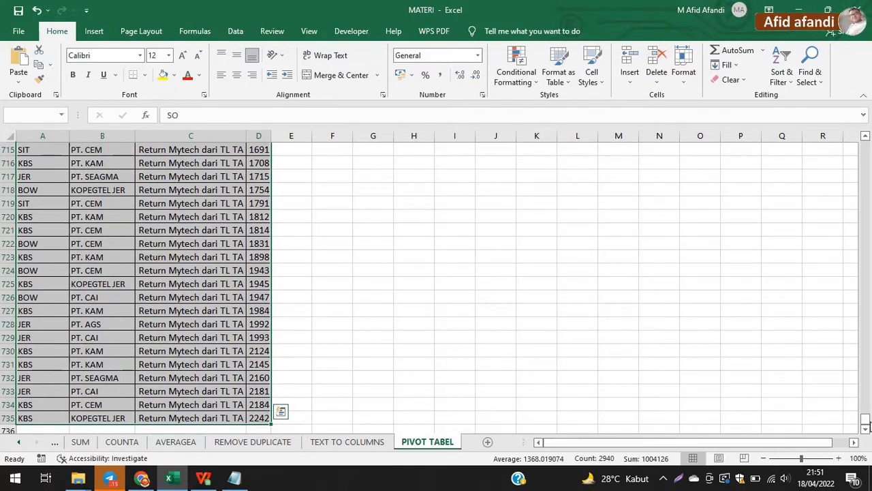
pyautogui.moveTo(866, 420); pyautogui.dragTo(866, 422)
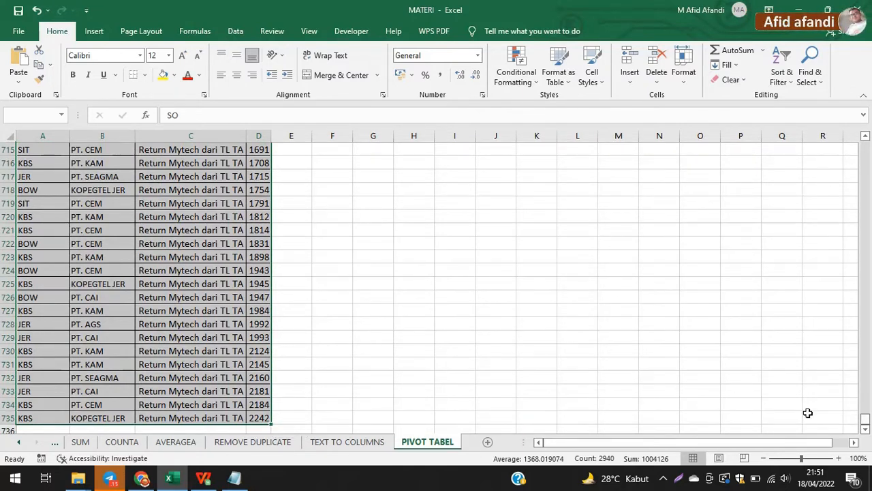
pyautogui.click(198, 319)
pyautogui.hotkey('ctrl', 'Up')
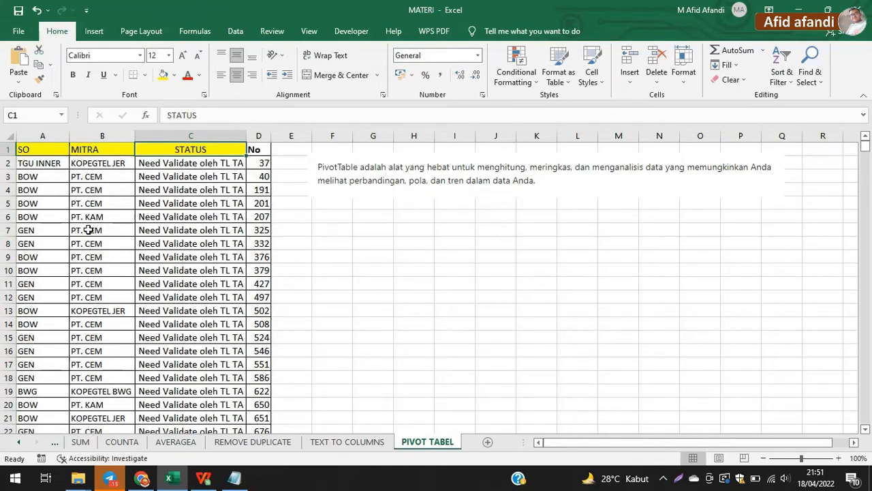
# Step: Select the entire PIVOT TABEL sheet and start a PivotTable from the table or range in columns A to D
pyautogui.click(8, 134)
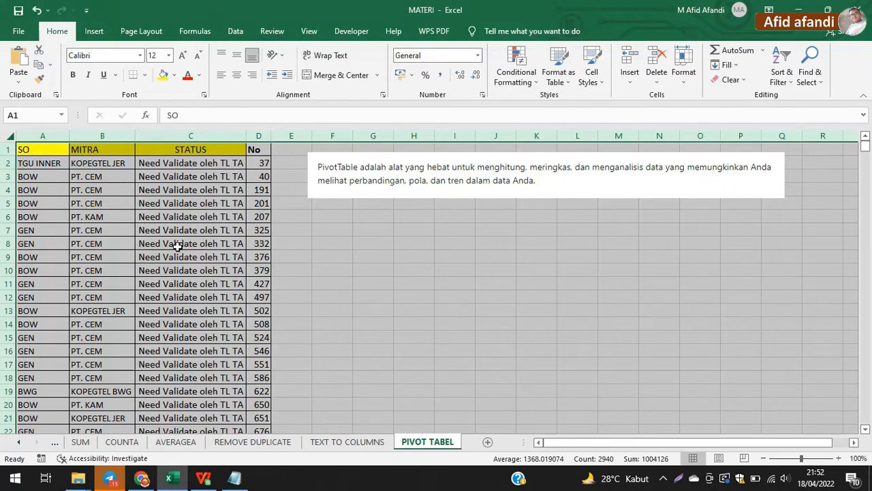
pyautogui.click(289, 215)
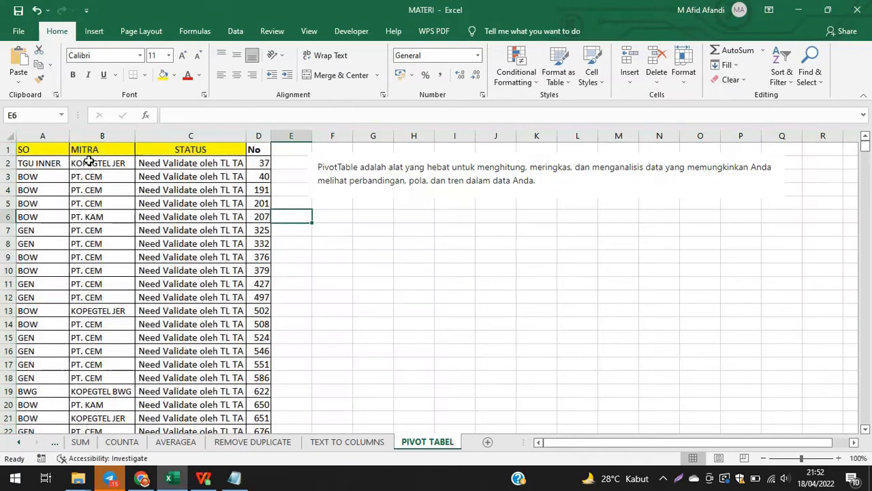
pyautogui.click(5, 133)
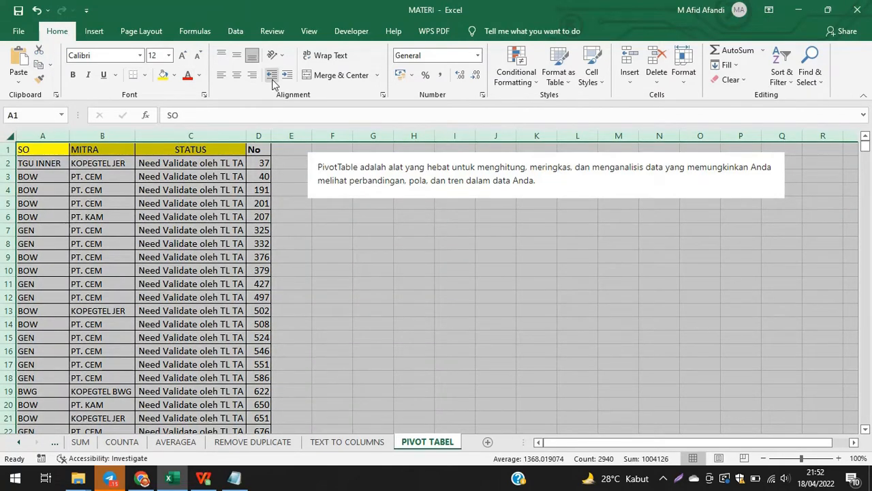
pyautogui.click(93, 32)
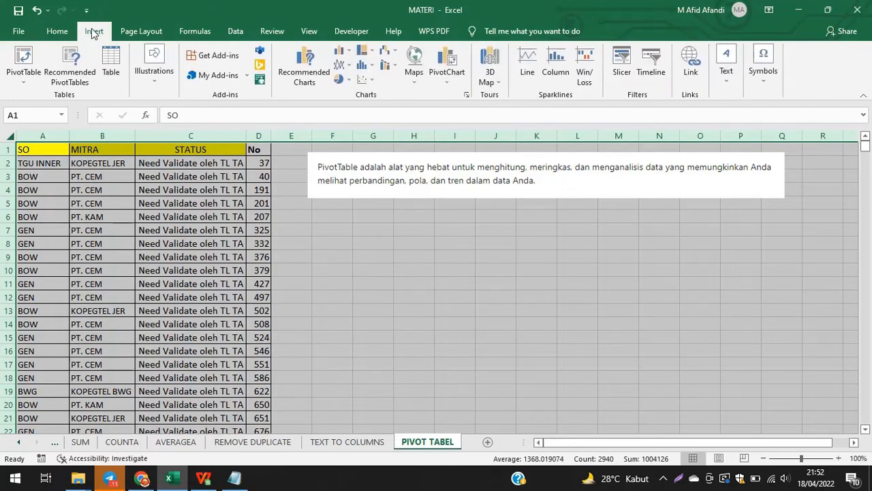
pyautogui.click(23, 61)
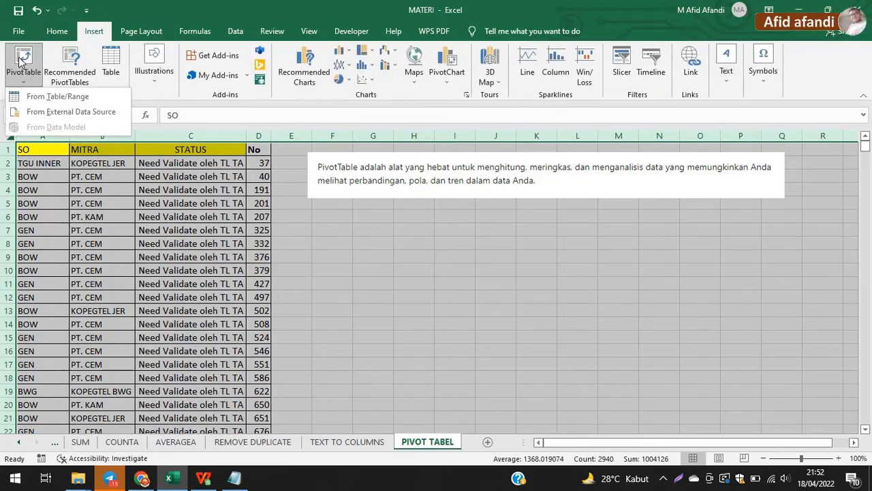
pyautogui.click(48, 96)
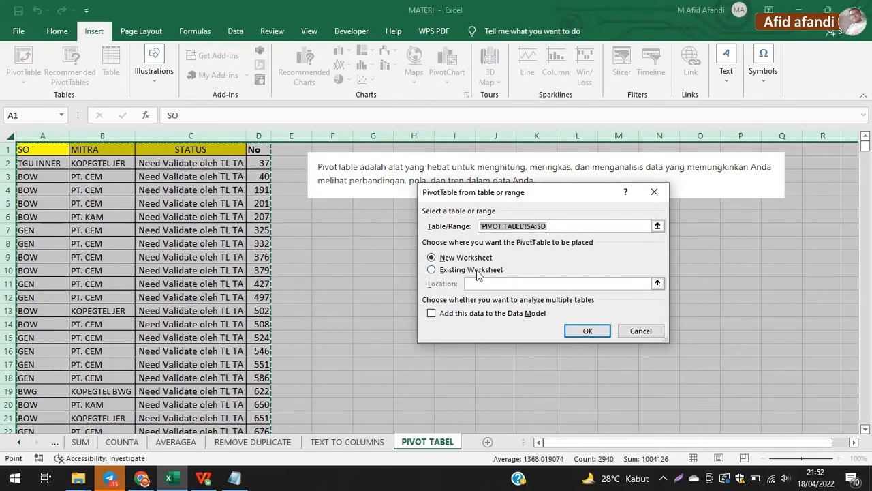
# Step: Create the PivotTable on the existing worksheet with F6:O36 as its location
pyautogui.click(431, 270)
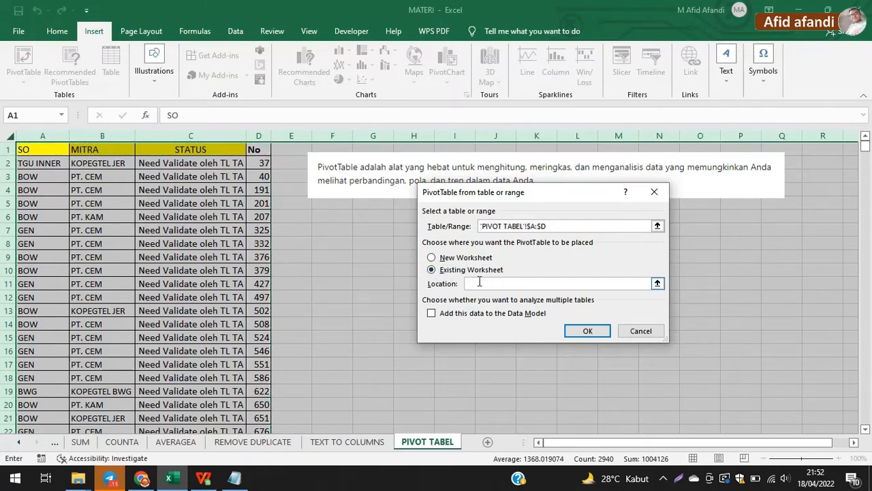
pyautogui.click(434, 259)
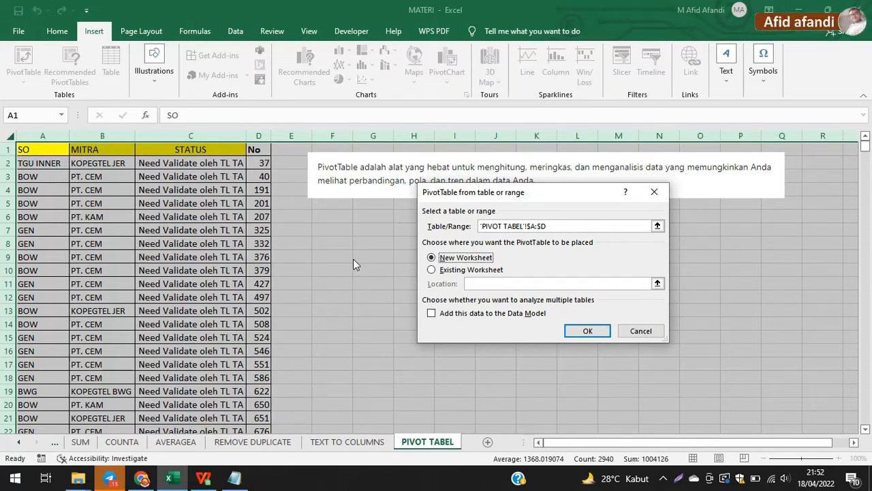
pyautogui.click(433, 270)
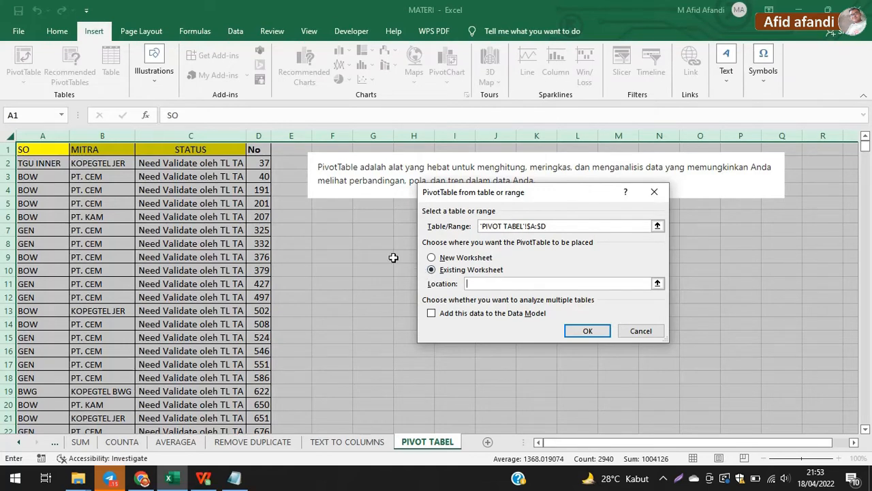
pyautogui.click(432, 271)
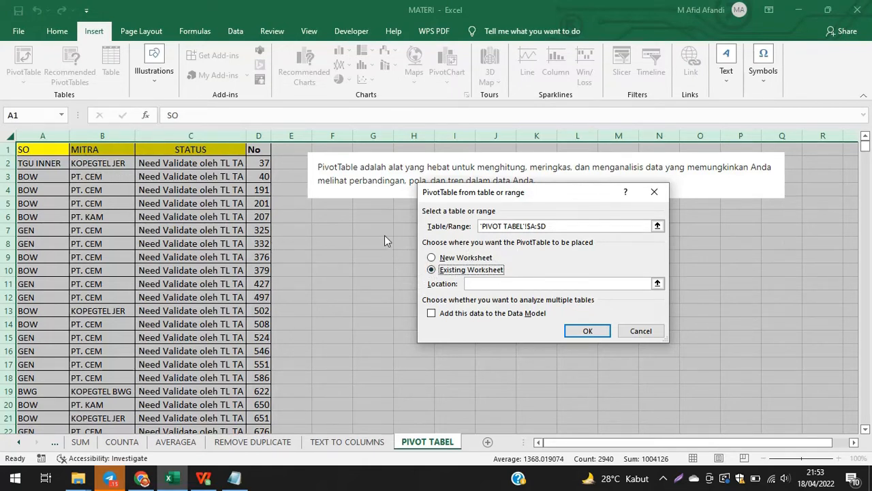
pyautogui.click(488, 284)
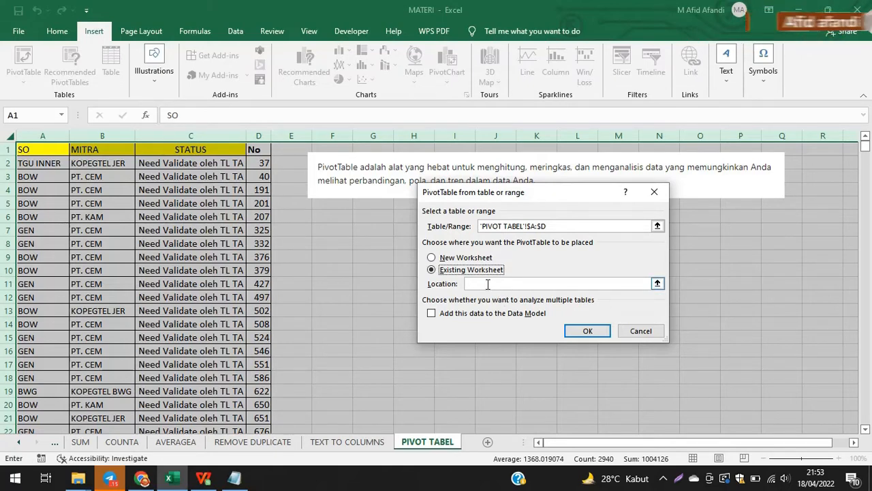
pyautogui.moveTo(332, 212); pyautogui.dragTo(698, 373)
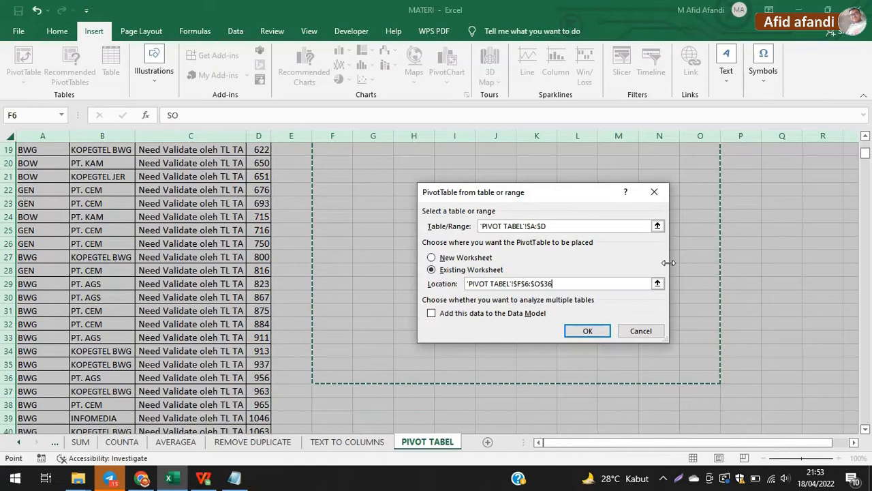
pyautogui.click(587, 331)
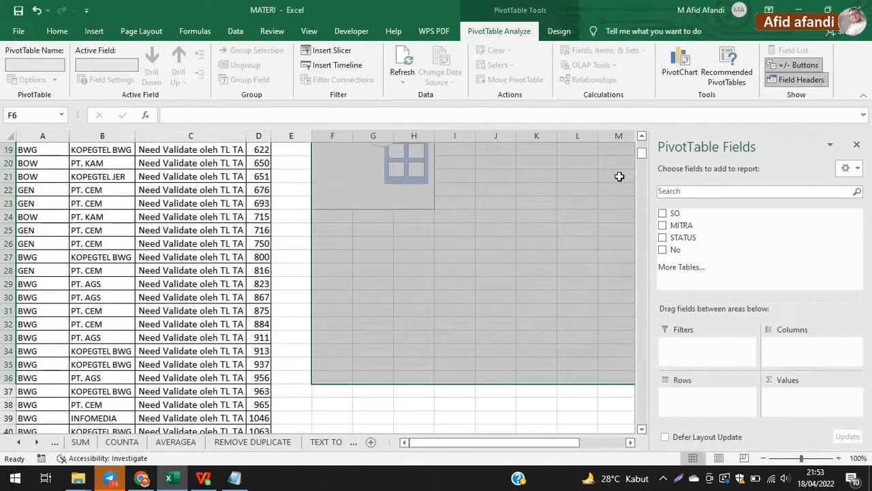
# Step: Review the SO column's values by selecting them from A2 down to the last record
pyautogui.moveTo(642, 152)
pyautogui.mouseDown()
pyautogui.moveTo(642, 143)
pyautogui.moveTo(642, 156)
pyautogui.mouseUp()
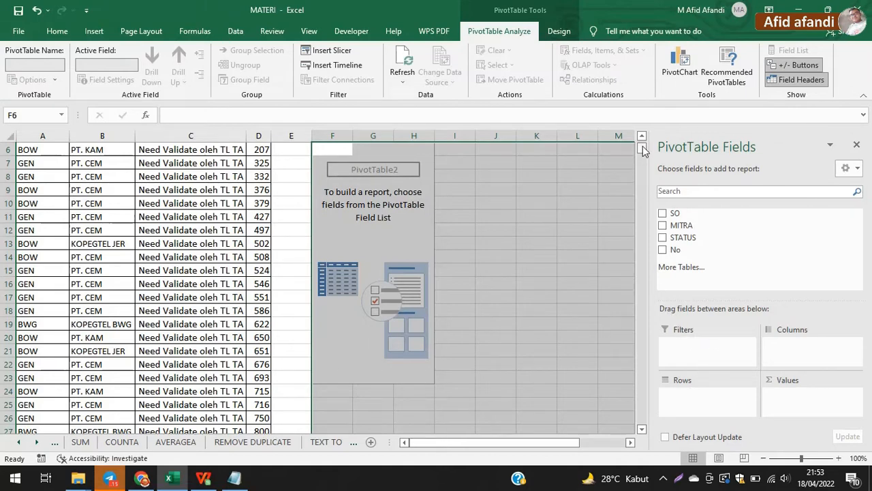
pyautogui.scroll(1, 642, 146)
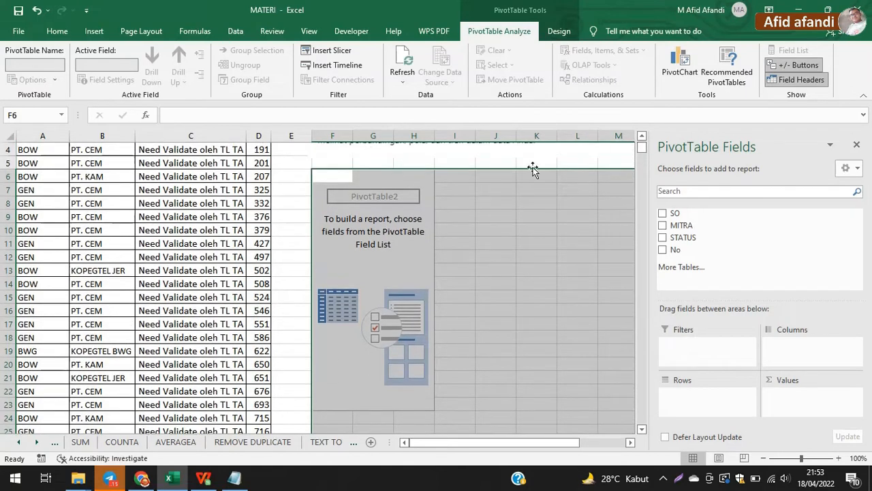
pyautogui.scroll(1, 642, 150)
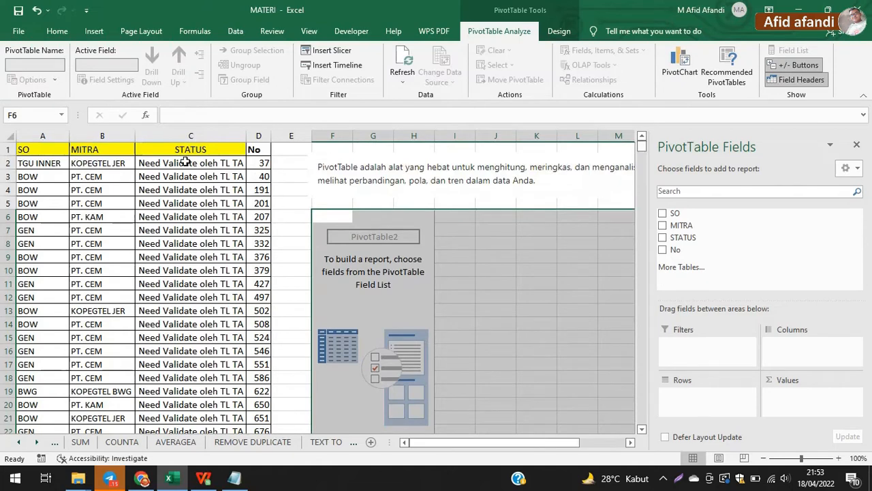
pyautogui.click(33, 162)
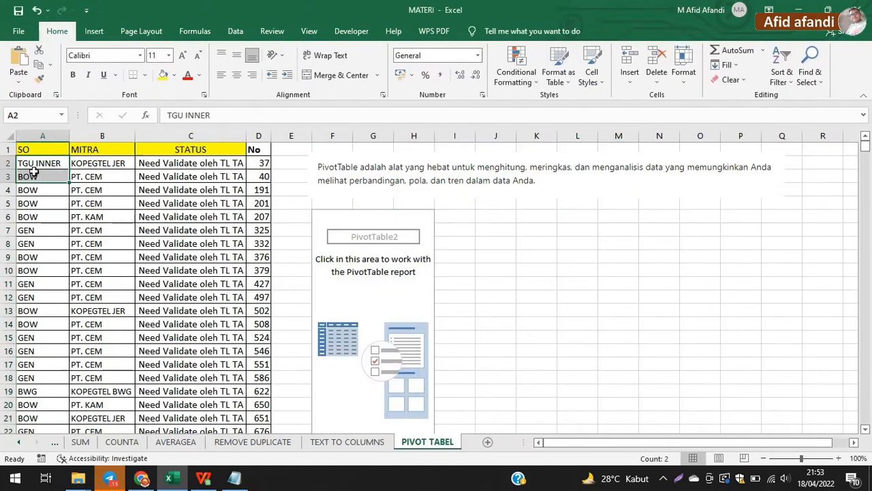
pyautogui.hotkey('ctrl', 'shift', 'Down')
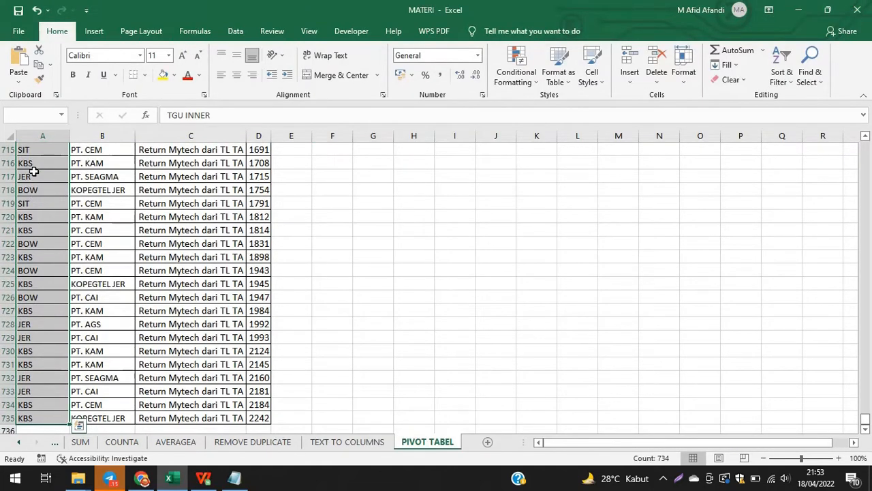
pyautogui.hotkey('ctrl', 'Home')
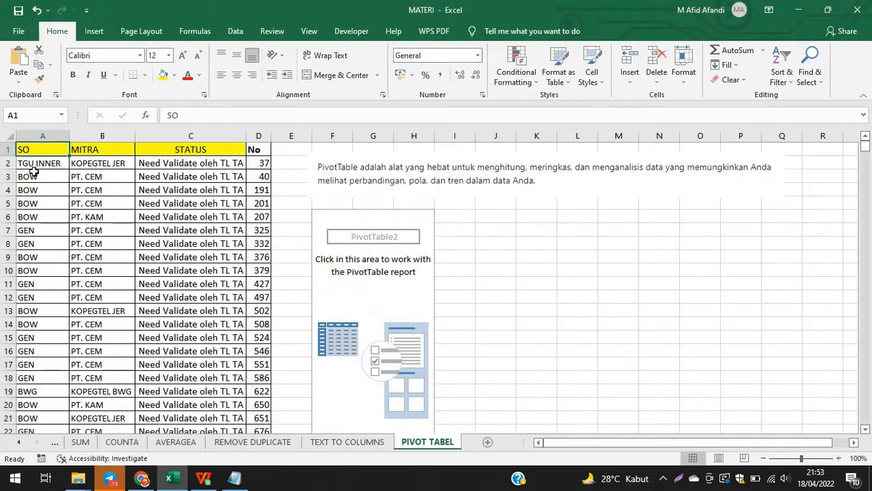
pyautogui.press('Down')
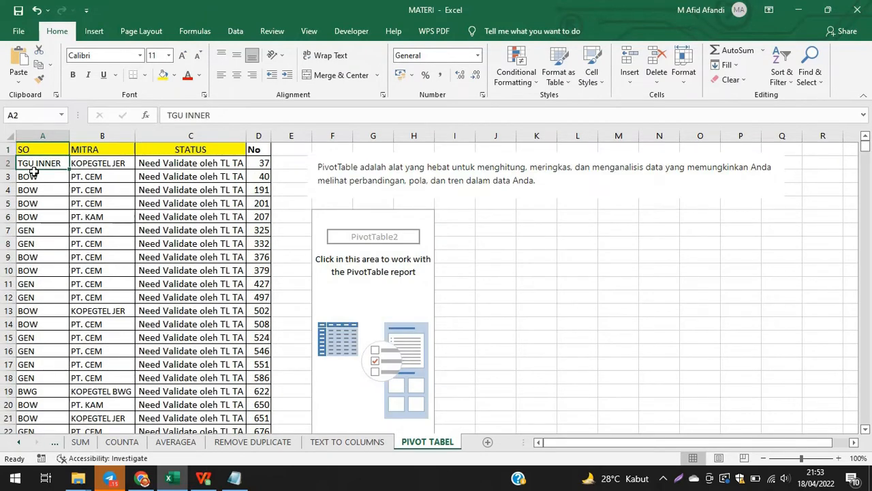
pyautogui.hotkey('shift', 'Down')
pyautogui.hotkey('ctrl', 'shift', 'Down')
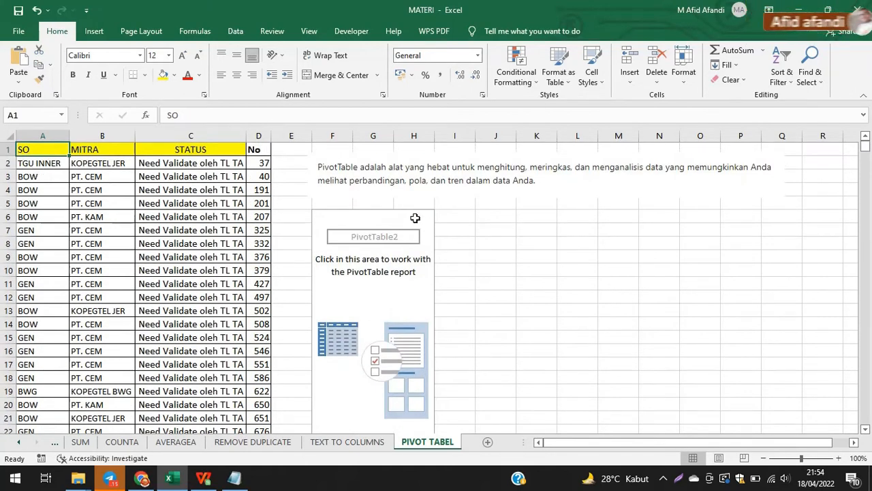
# Step: Add the SO field to both the Rows and Values areas of the PivotTable
pyautogui.click(417, 216)
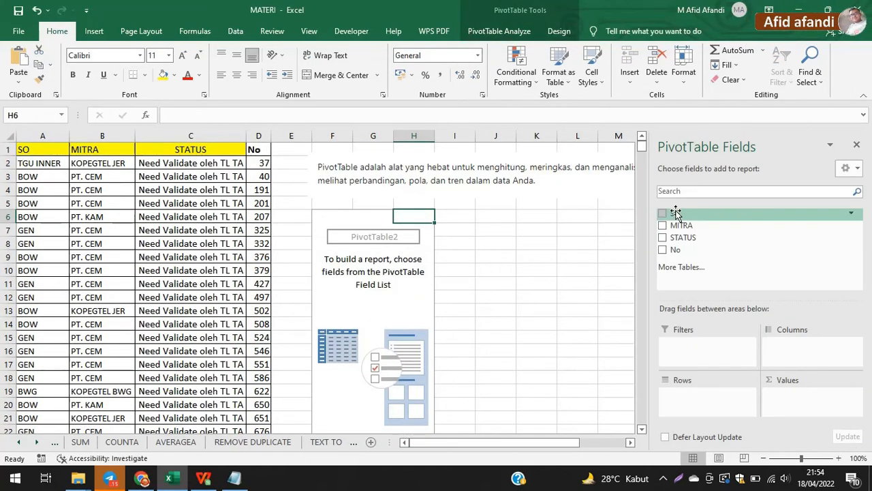
pyautogui.moveTo(675, 214); pyautogui.dragTo(686, 402)
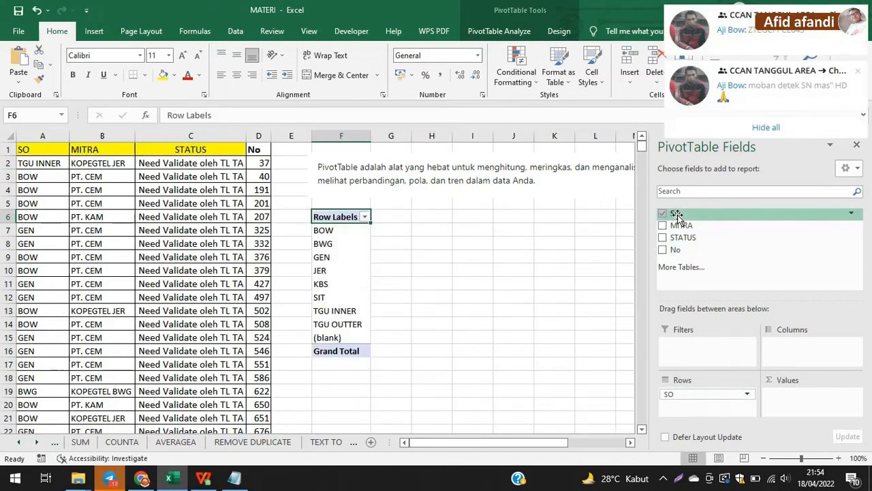
pyautogui.moveTo(676, 215); pyautogui.dragTo(792, 399)
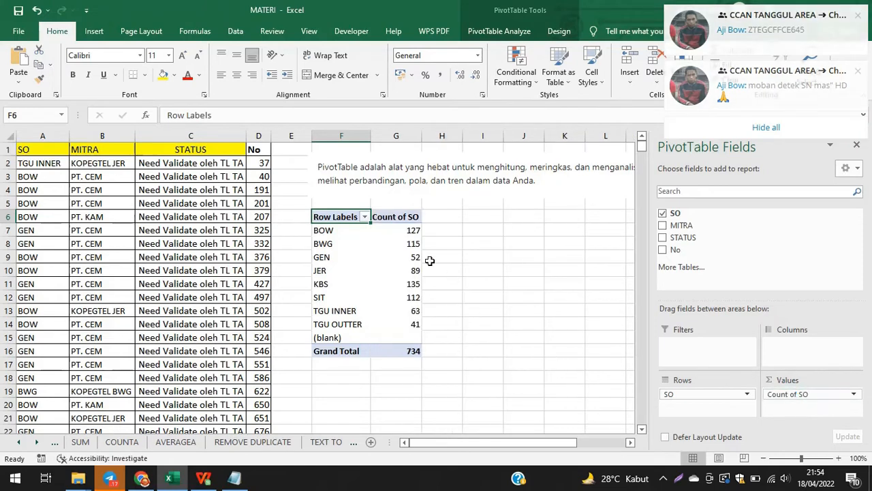
# Step: Add the STATUS field to the PivotTable's Rows area below SO
pyautogui.click(341, 231)
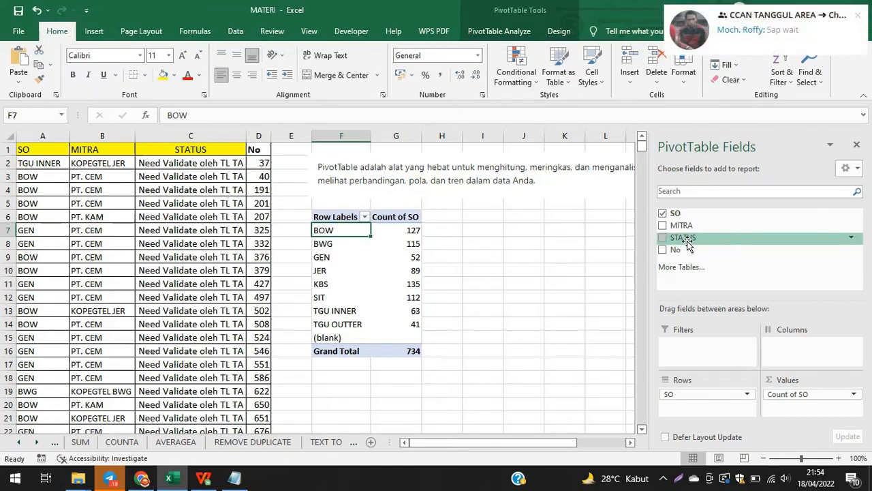
pyautogui.moveTo(687, 244); pyautogui.dragTo(708, 408)
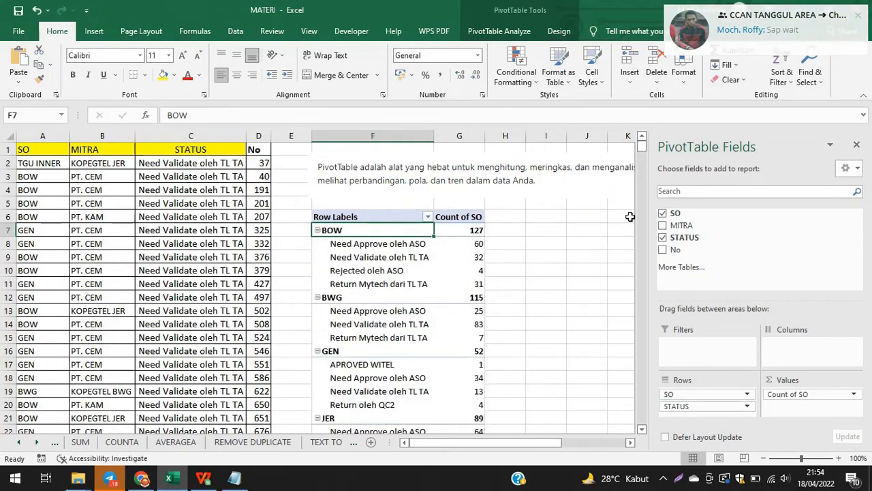
pyautogui.click(641, 428)
pyautogui.click(643, 430)
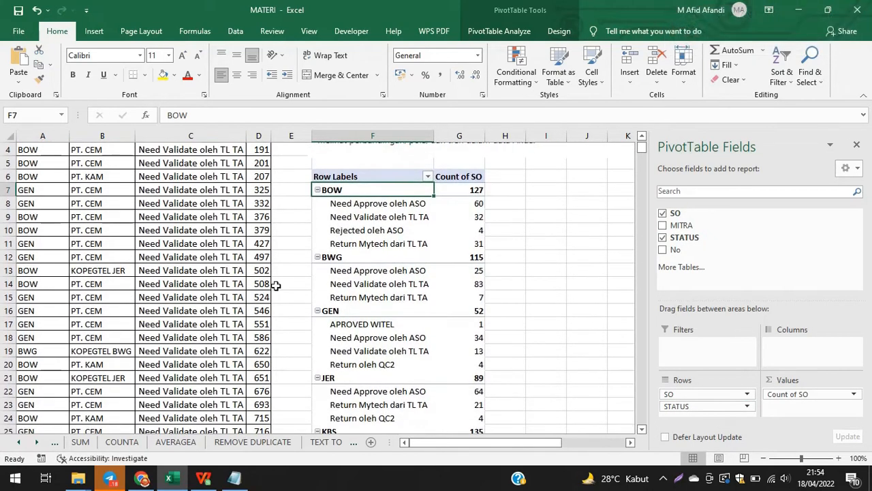
# Step: Compare the source data with the BOW group's status labels and their counts in the PivotTable
pyautogui.moveTo(41, 176); pyautogui.dragTo(37, 243)
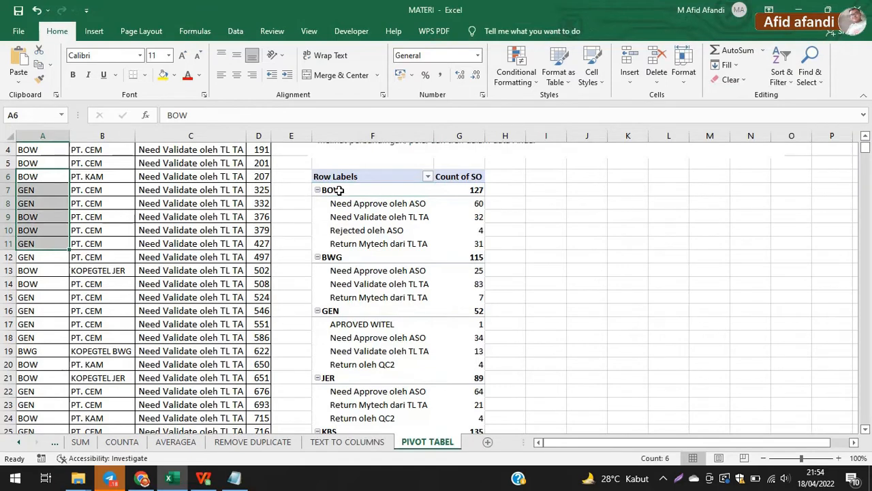
pyautogui.moveTo(354, 205); pyautogui.dragTo(341, 244)
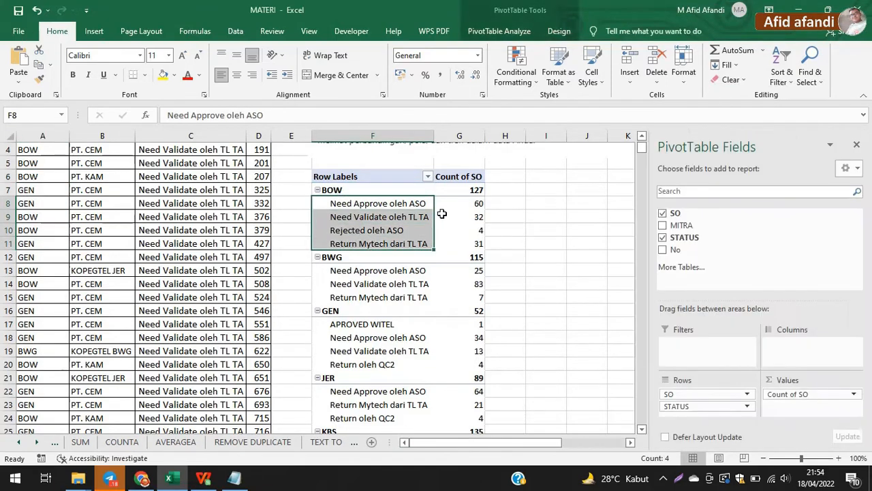
pyautogui.moveTo(461, 203); pyautogui.dragTo(468, 237)
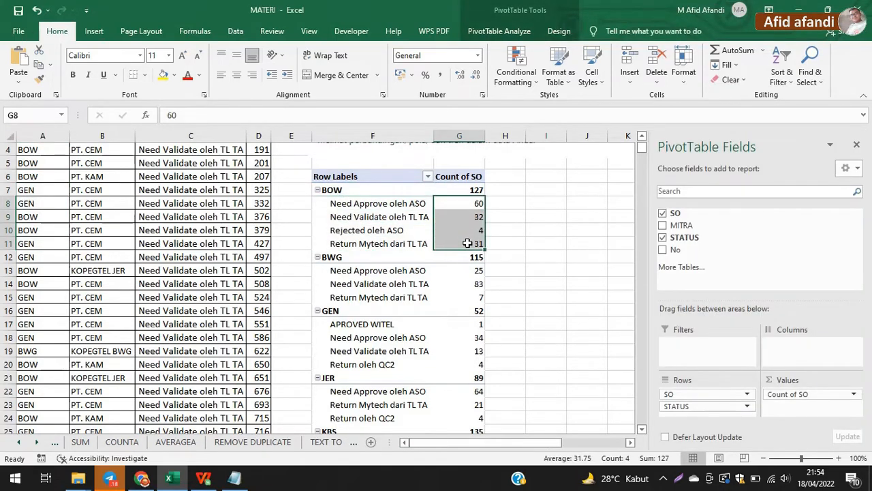
pyautogui.moveTo(641, 147); pyautogui.dragTo(641, 141)
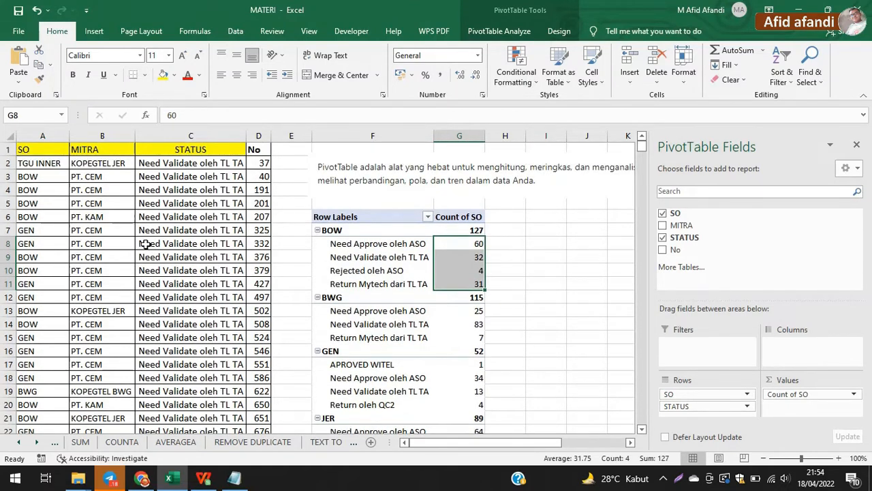
pyautogui.click(388, 244)
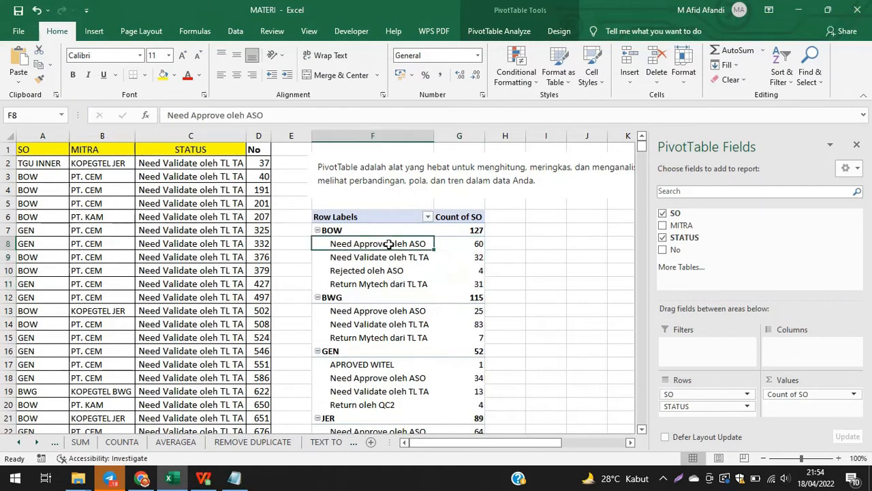
pyautogui.moveTo(51, 156); pyautogui.dragTo(254, 318)
pyautogui.click(381, 256)
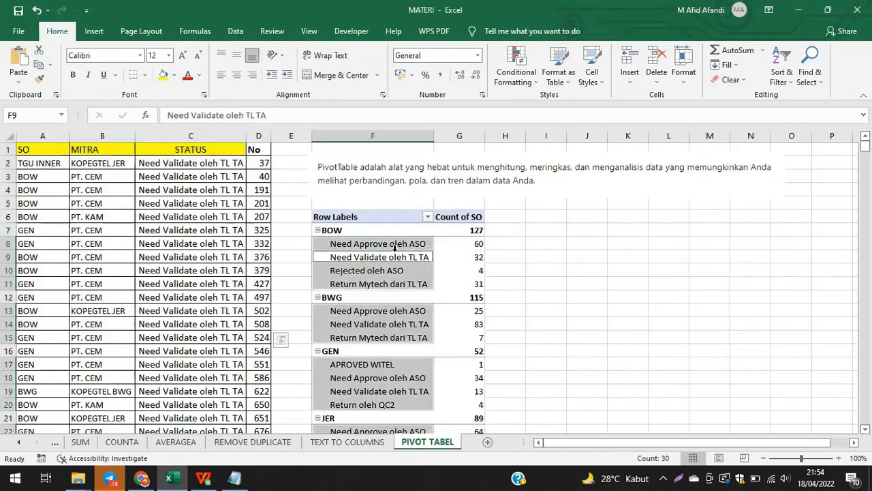
# Step: Refresh the PivotTable from its BOW row label
pyautogui.click(390, 231)
pyautogui.rightClick(391, 232)
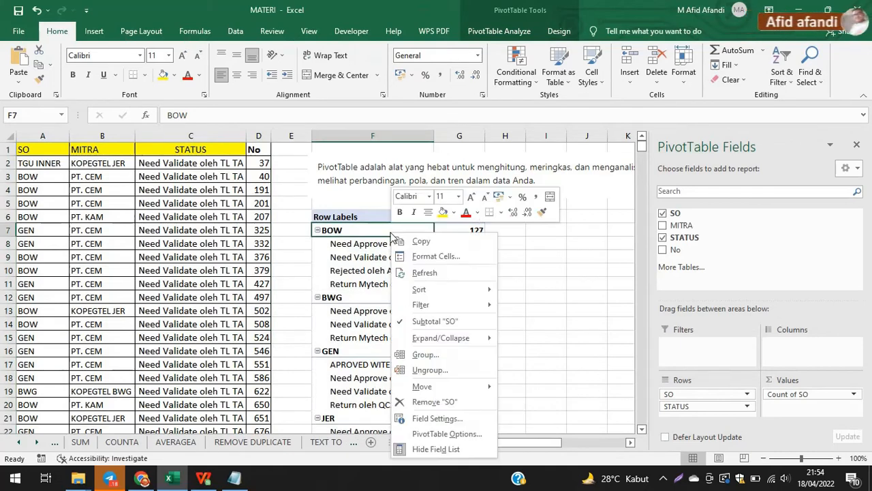
pyautogui.click(437, 276)
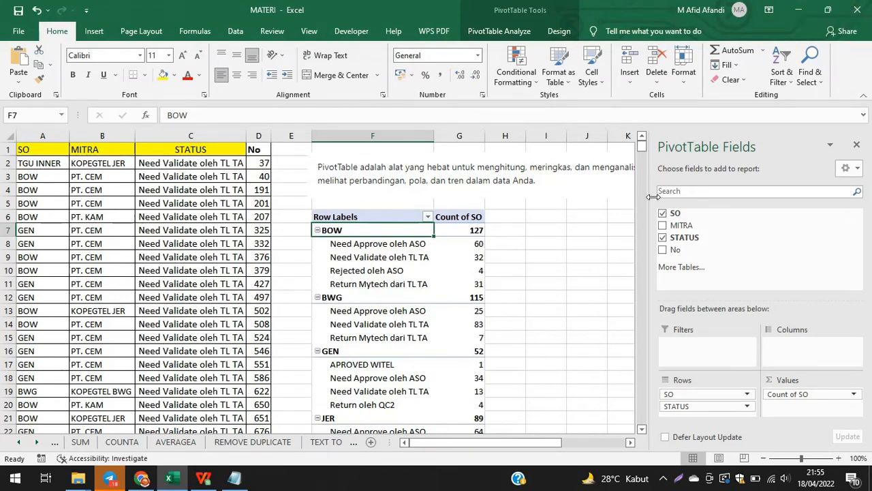
pyautogui.click(642, 429)
pyautogui.click(642, 429)
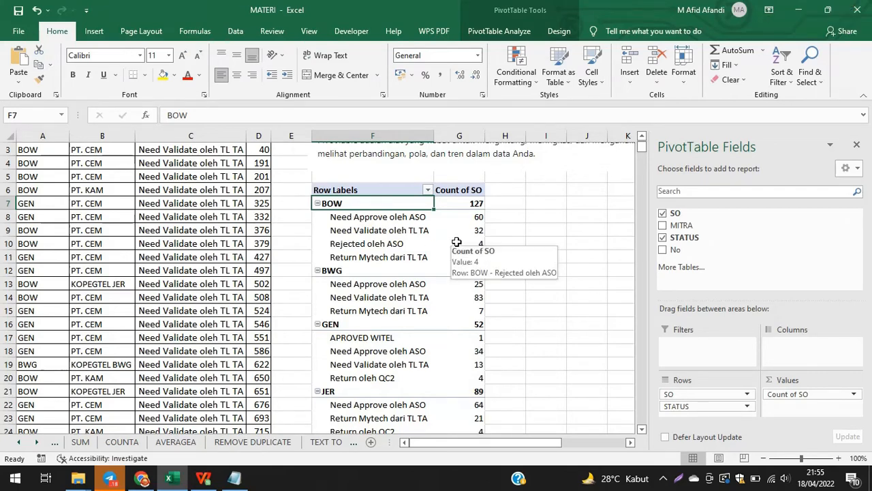
pyautogui.scroll(1, 642, 148)
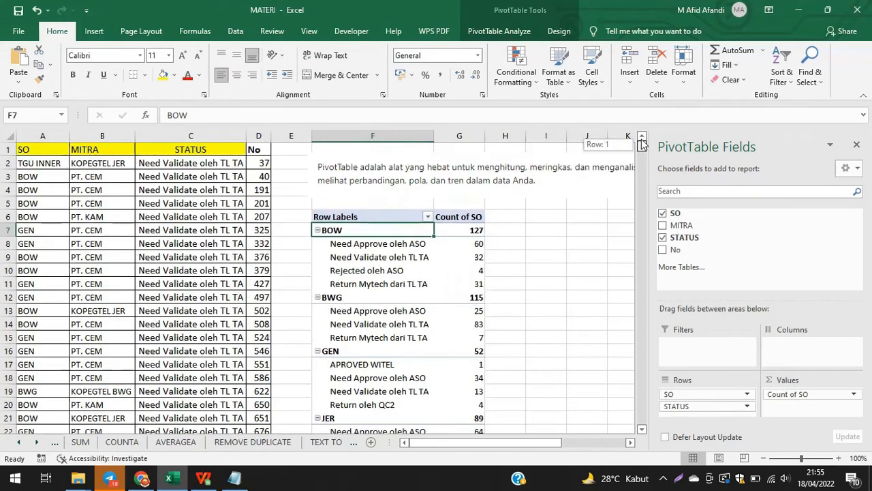
# Step: Replace the count of SO in the PivotTable's Values area with the No field, summarised as a sum
pyautogui.moveTo(259, 149); pyautogui.dragTo(263, 185)
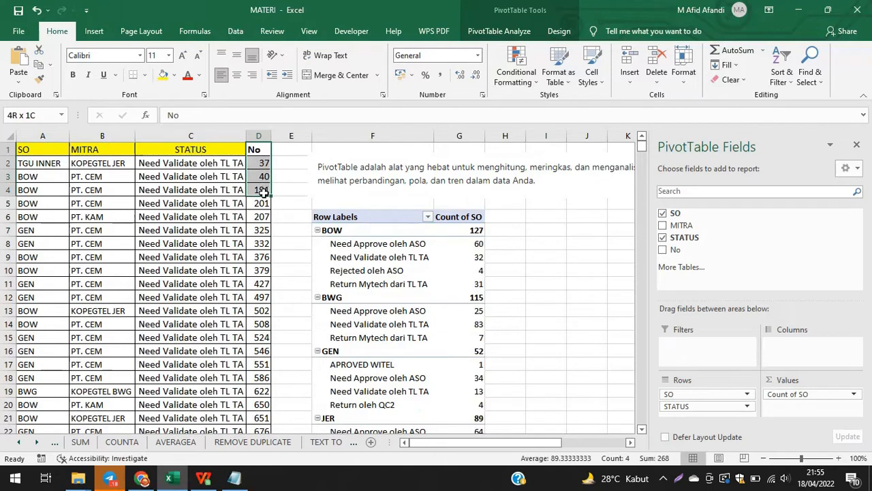
pyautogui.click(321, 283)
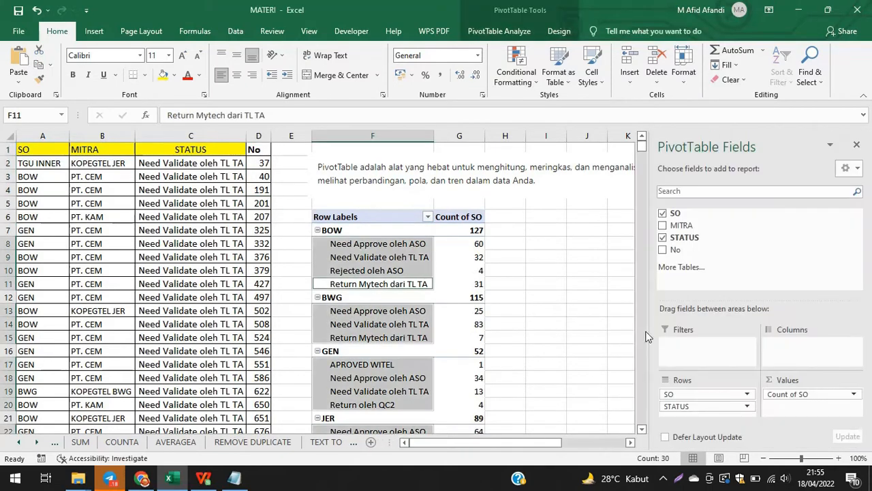
pyautogui.click(389, 272)
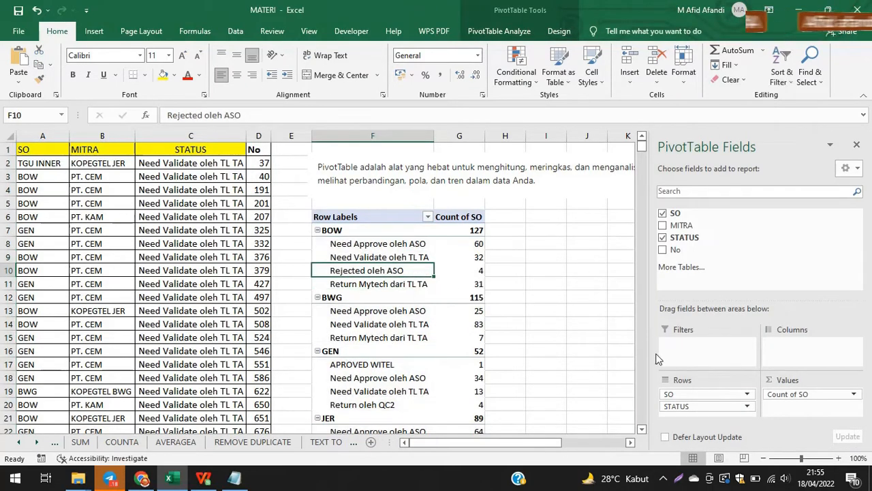
pyautogui.moveTo(808, 397)
pyautogui.mouseDown()
pyautogui.moveTo(743, 269)
pyautogui.moveTo(674, 236)
pyautogui.moveTo(804, 398)
pyautogui.mouseUp()
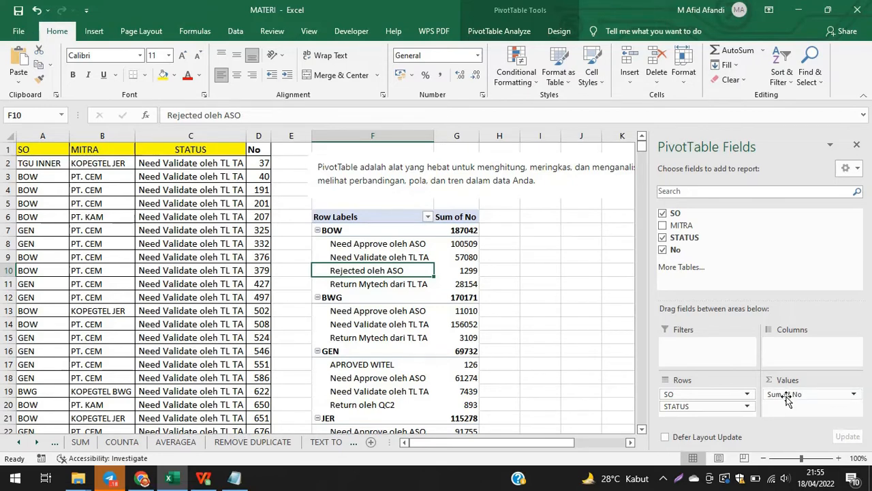
# Step: Look through the calculation types in the No value field's settings, including Count, Average, Max and Product, and keep Sum
pyautogui.click(853, 394)
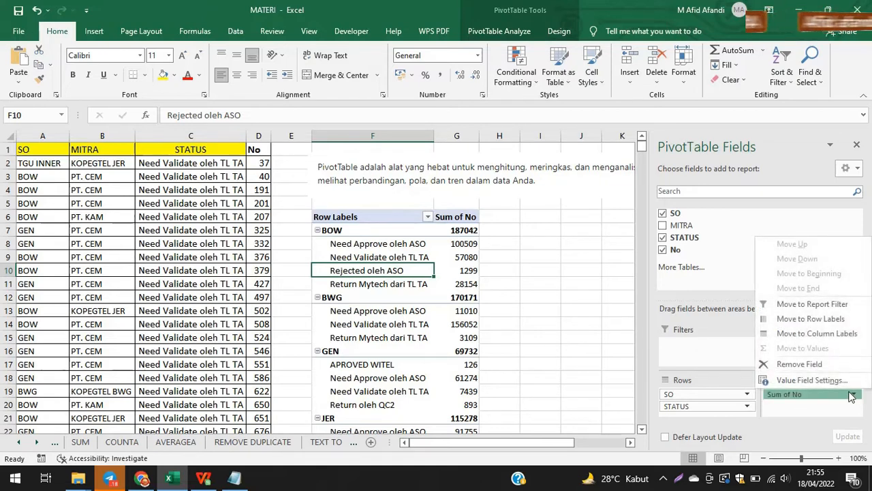
pyautogui.click(807, 380)
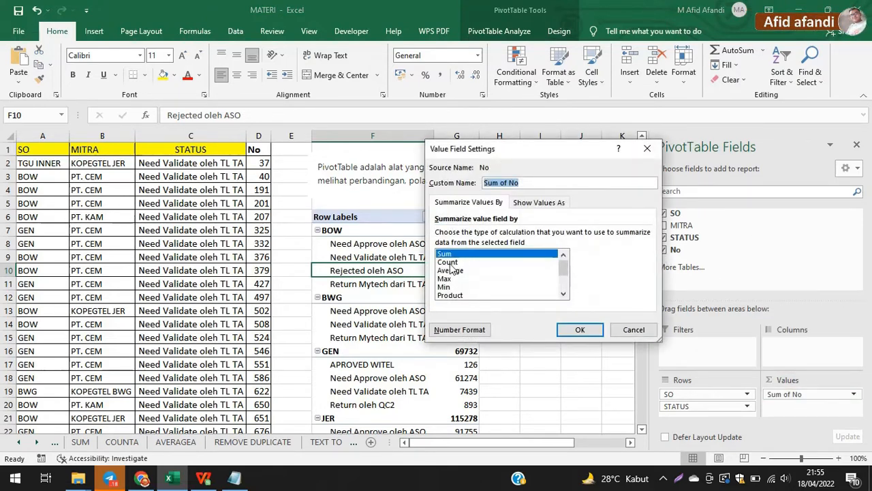
pyautogui.click(450, 263)
pyautogui.click(455, 272)
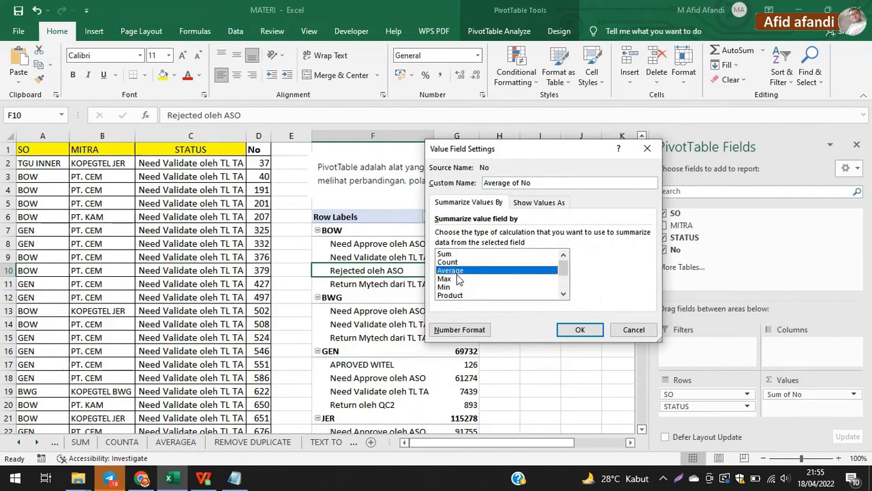
pyautogui.click(447, 279)
pyautogui.click(451, 295)
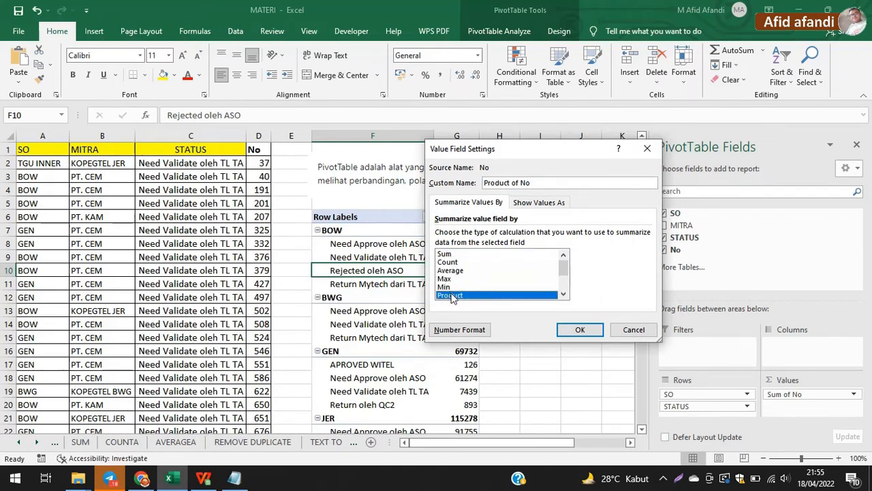
pyautogui.moveTo(562, 271)
pyautogui.mouseDown()
pyautogui.moveTo(564, 291)
pyautogui.moveTo(563, 255)
pyautogui.mouseUp()
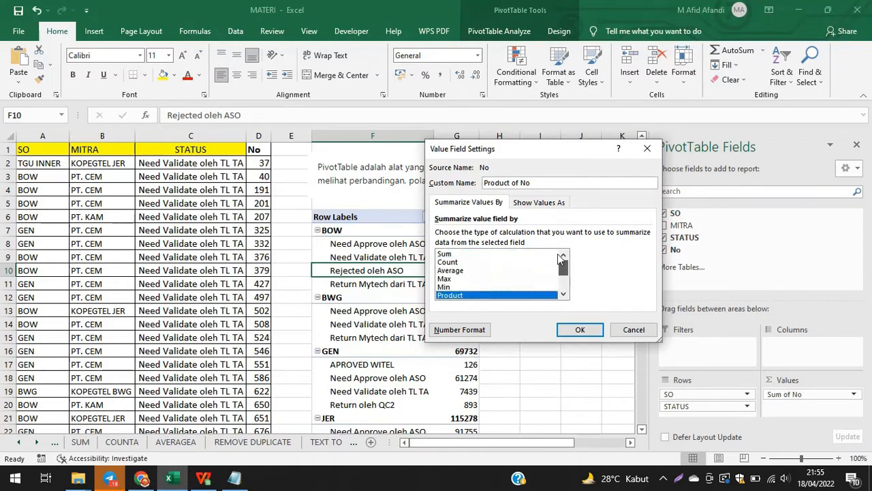
pyautogui.click(453, 255)
pyautogui.click(580, 329)
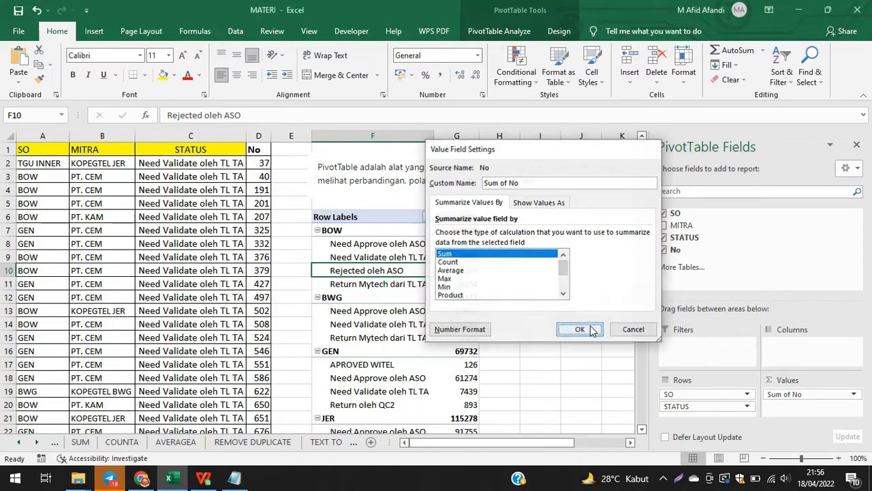
# Step: Examine the sum of No for the Need Approve oleh ASO status under BOW
pyautogui.click(352, 246)
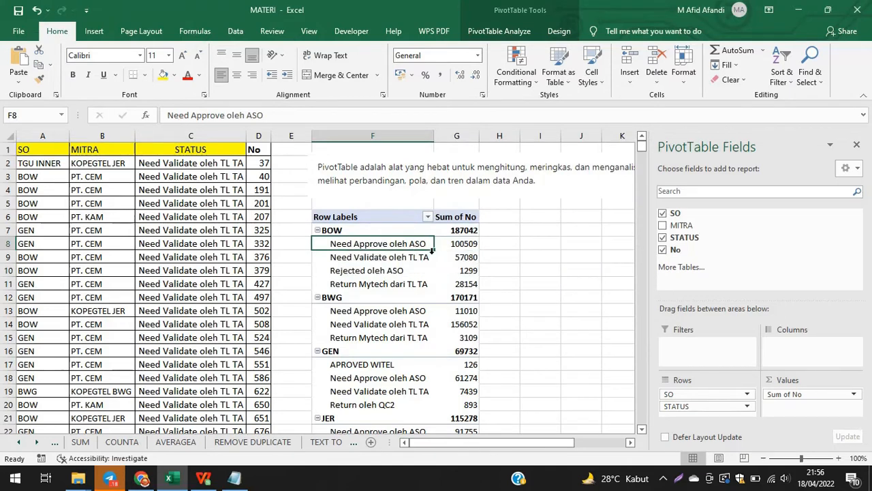
pyautogui.click(338, 232)
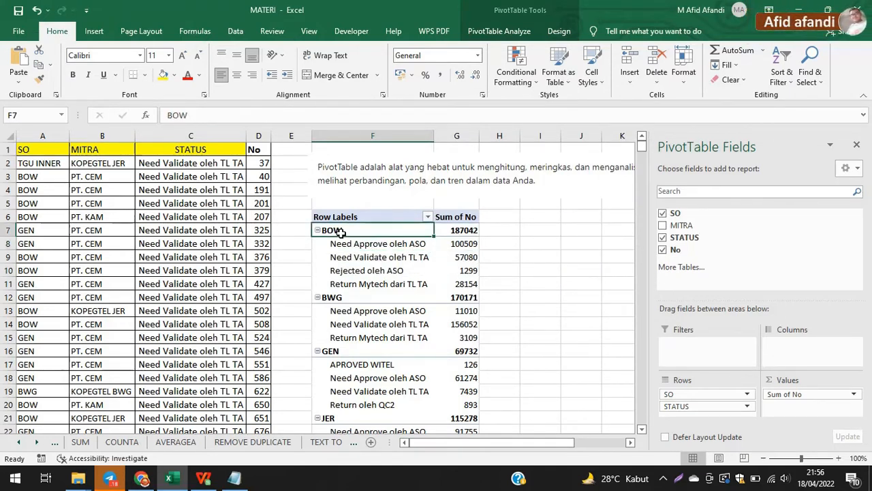
pyautogui.click(375, 246)
pyautogui.click(469, 243)
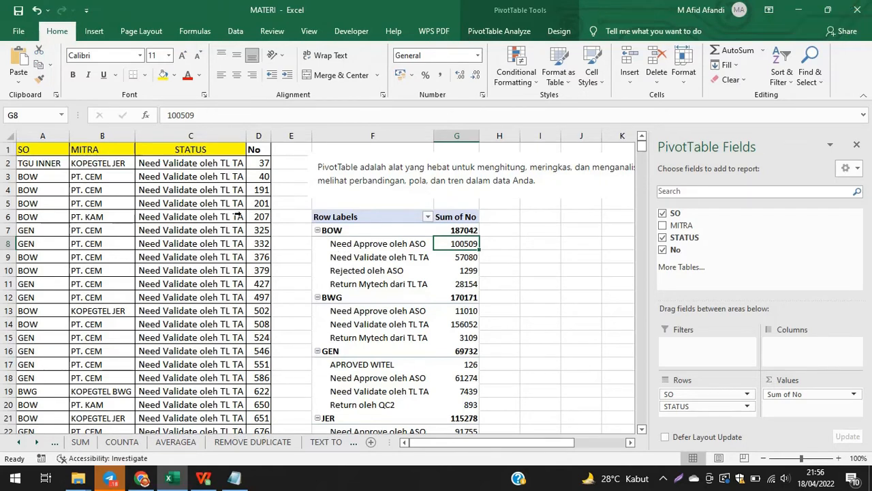
# Step: Select the source data from A1 down to D735 and turn on filtering for its header row
pyautogui.moveTo(56, 150); pyautogui.dragTo(252, 176)
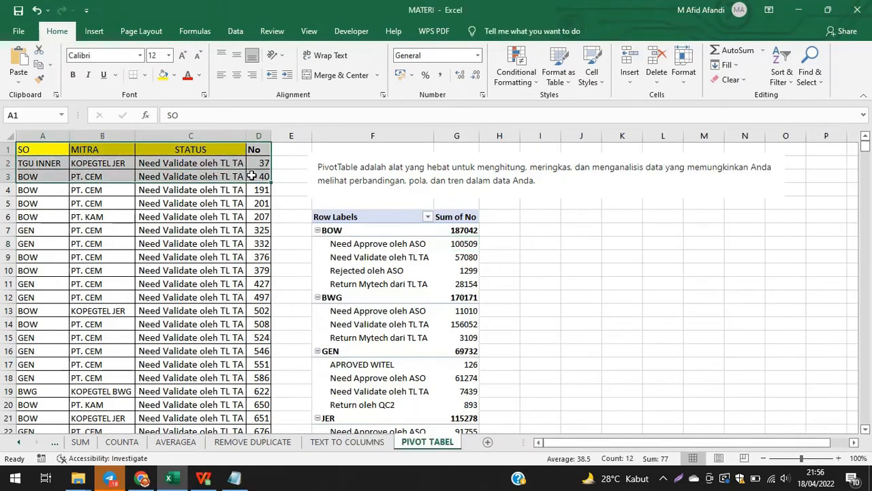
pyautogui.hotkey('ctrl', 'shift', 'Down')
pyautogui.click(782, 71)
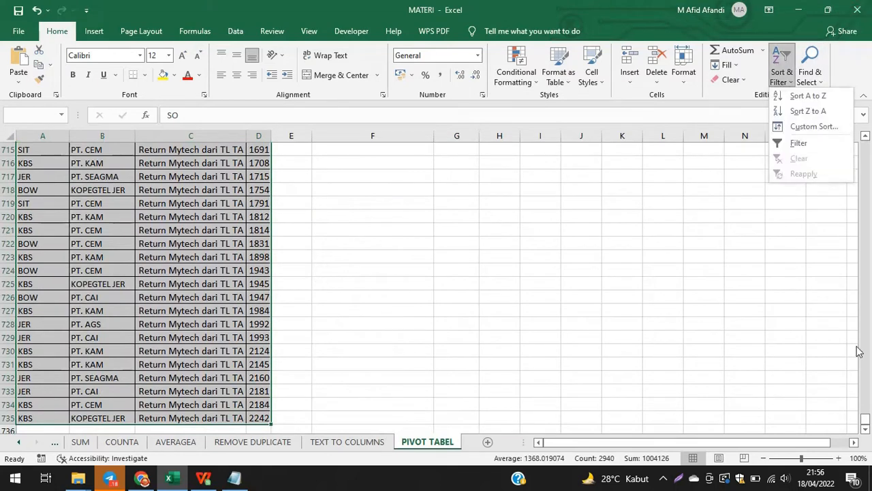
pyautogui.click(804, 144)
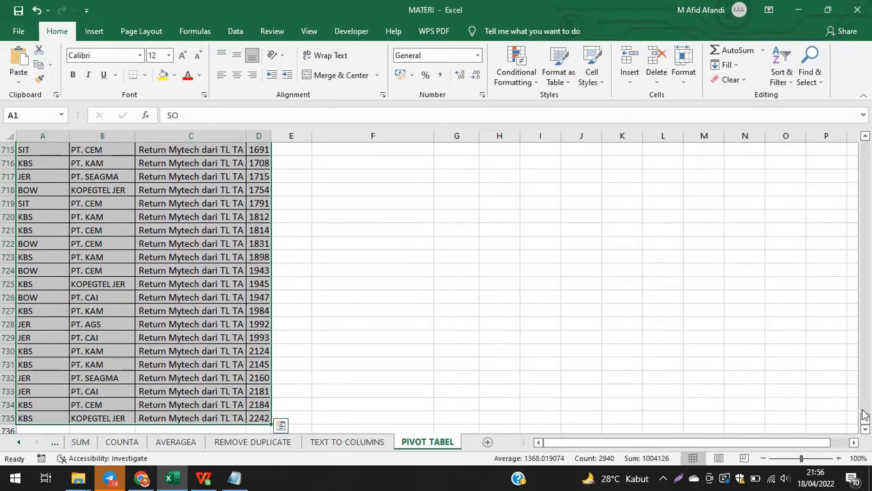
pyautogui.moveTo(864, 414); pyautogui.dragTo(857, 136)
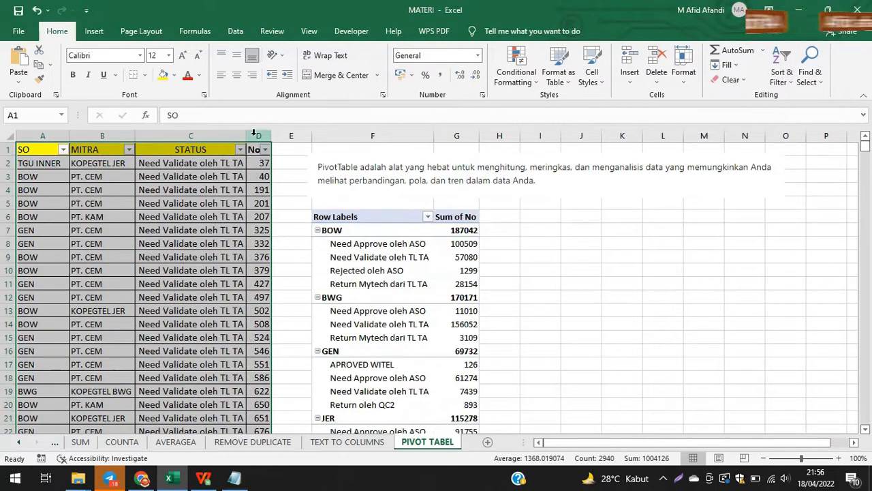
# Step: Filter the source data's SO column to BOW only, and clear that filter again
pyautogui.click(62, 150)
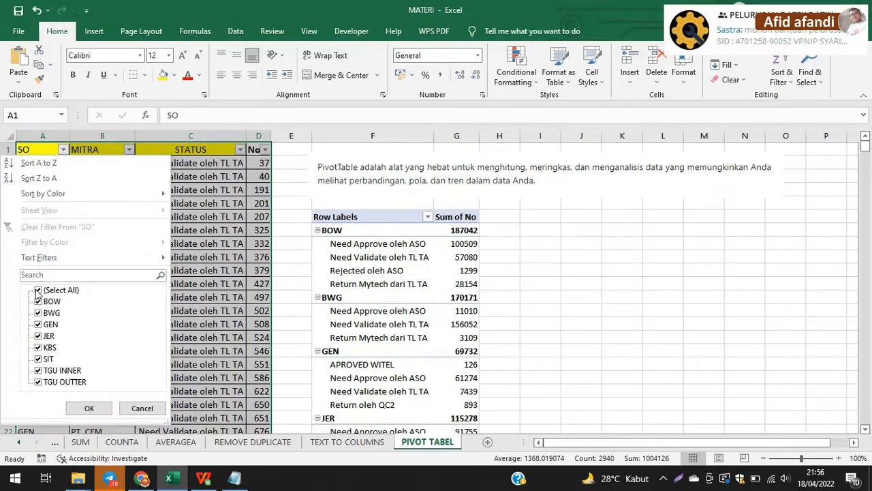
pyautogui.click(101, 409)
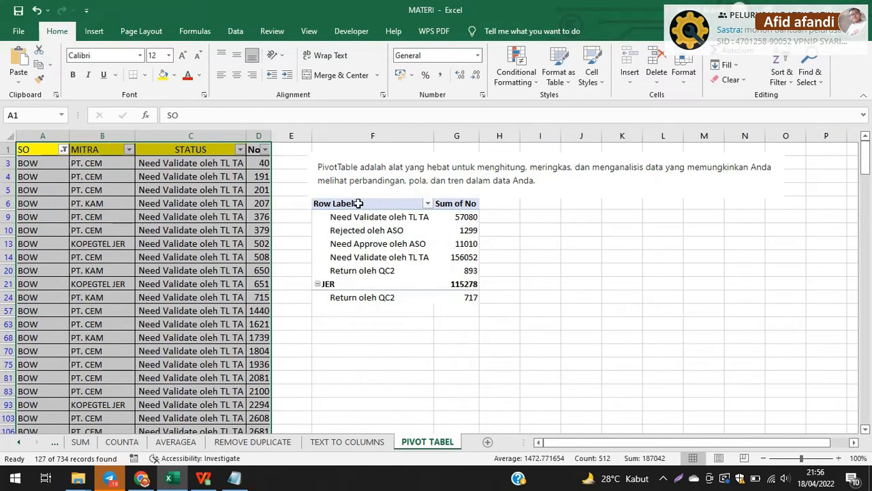
pyautogui.click(780, 74)
pyautogui.click(789, 158)
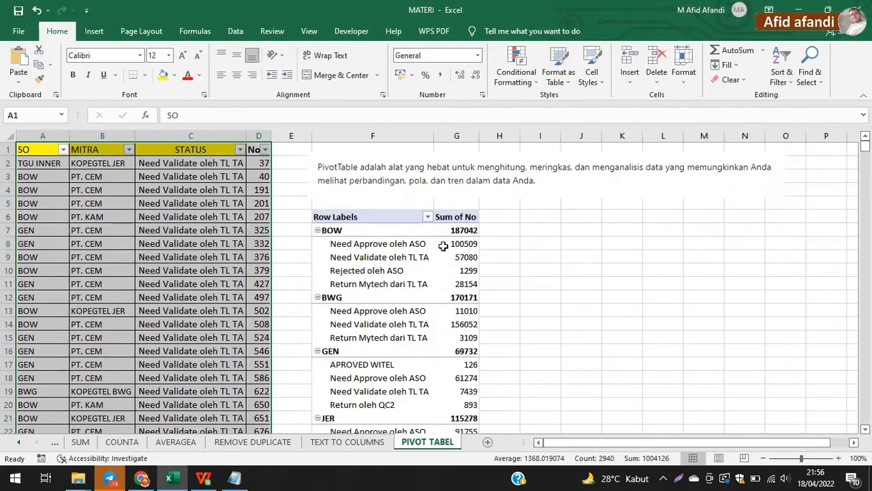
# Step: Filter the source data to the Need Approve oleh ASO status and the BOW value in the SO column
pyautogui.moveTo(466, 250)
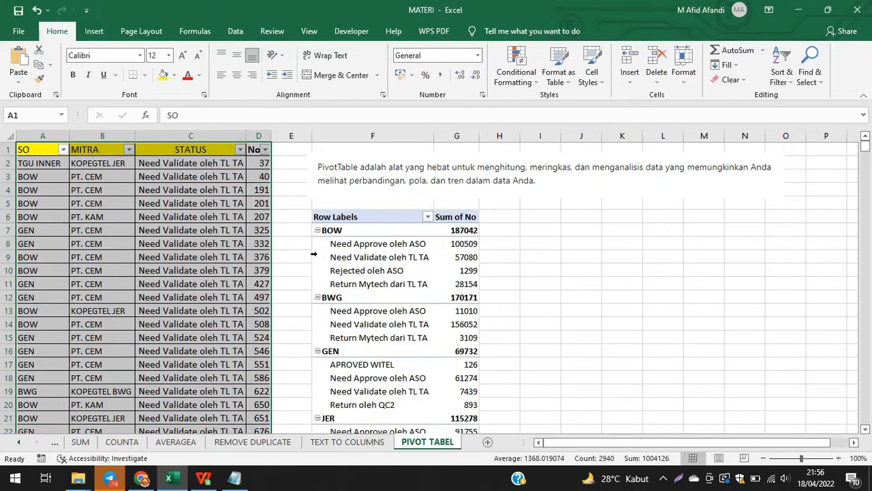
pyautogui.click(240, 149)
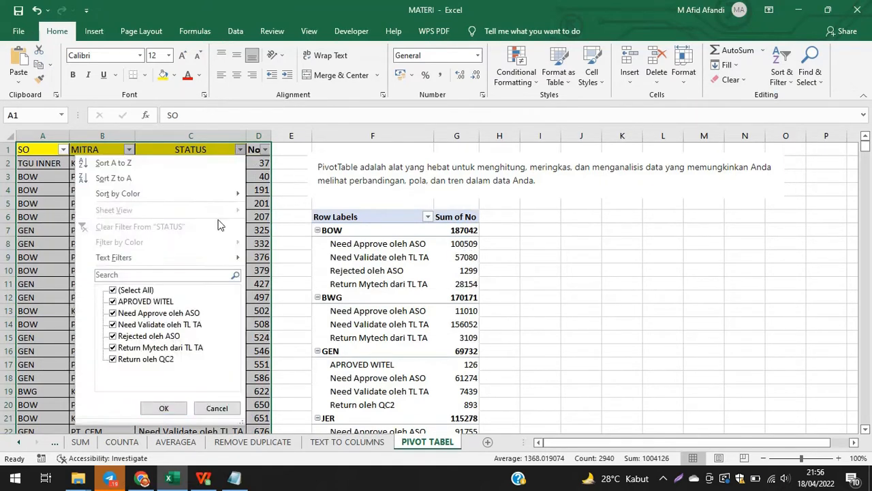
pyautogui.click(113, 289)
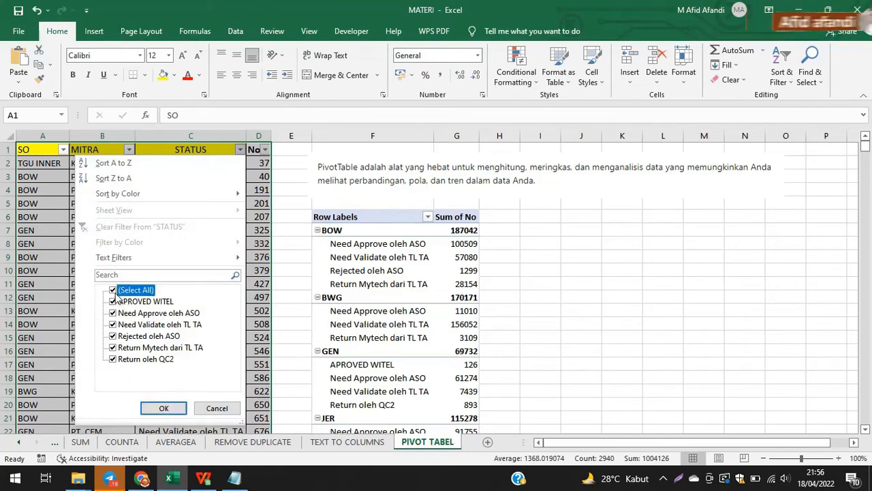
pyautogui.click(144, 315)
pyautogui.click(163, 408)
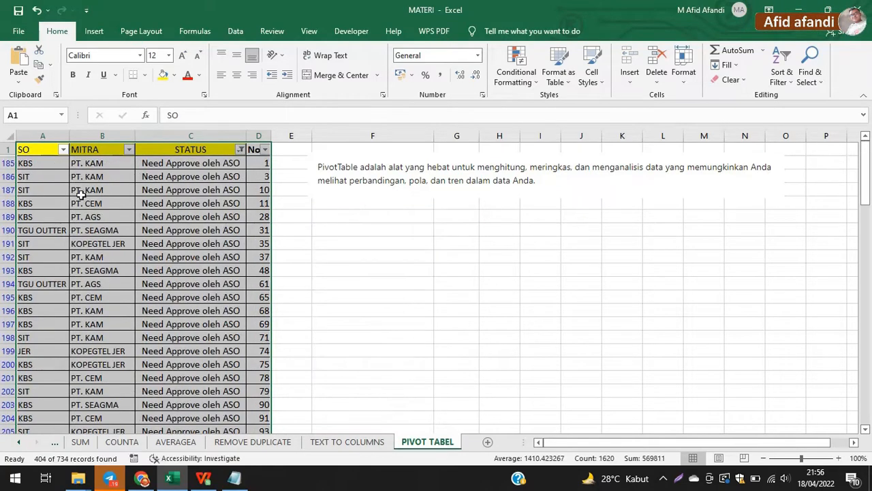
pyautogui.click(63, 149)
pyautogui.click(39, 291)
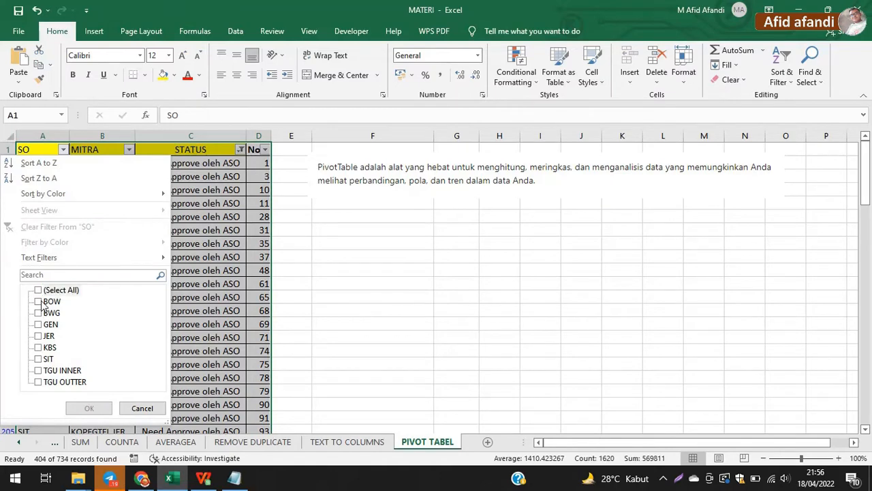
pyautogui.click(39, 301)
pyautogui.click(89, 408)
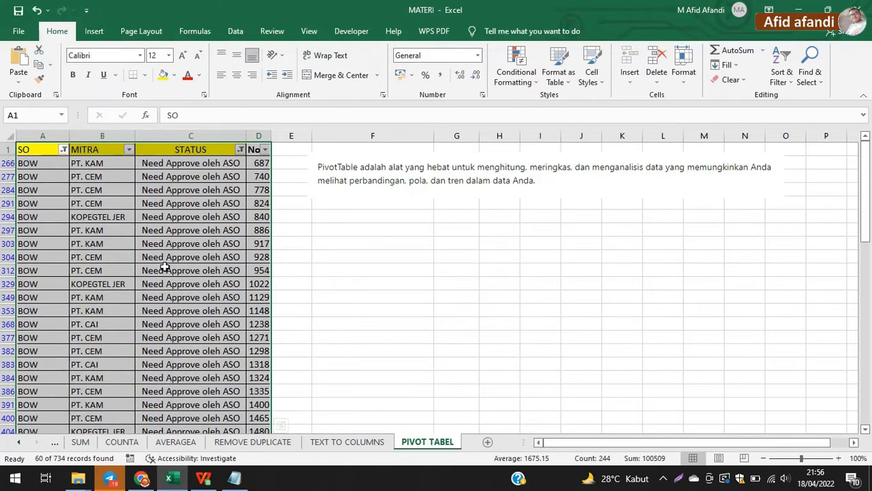
# Step: Select the filtered values in the No column to check their sum, and clear all filters from the source data
pyautogui.hotkey('ctrl', 'shift', 'Down')
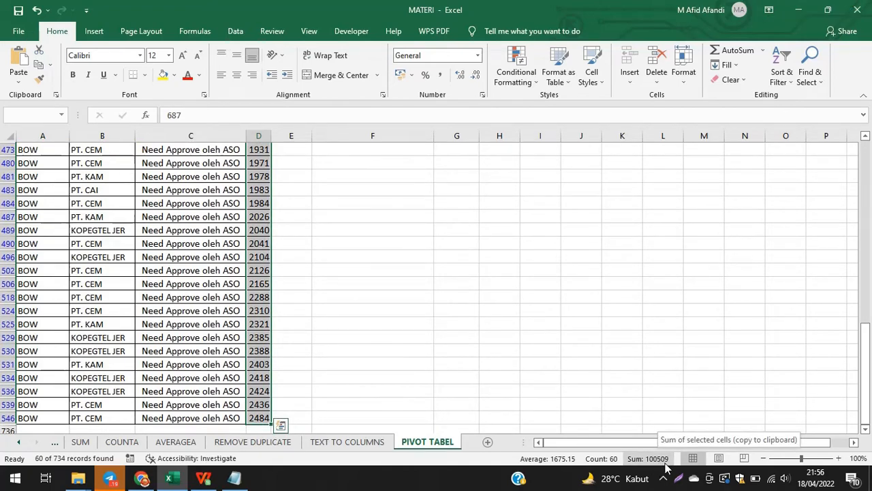
pyautogui.click(306, 322)
pyautogui.hotkey('ctrl', 'Up')
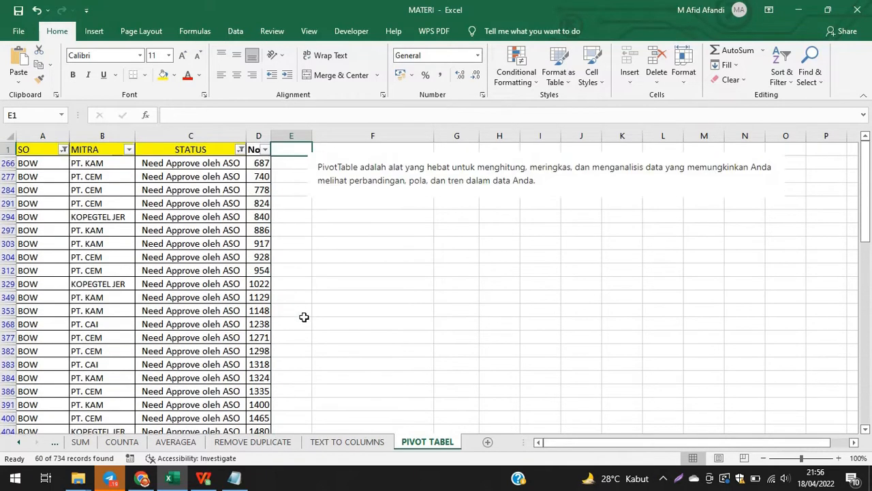
pyautogui.click(779, 65)
pyautogui.click(790, 158)
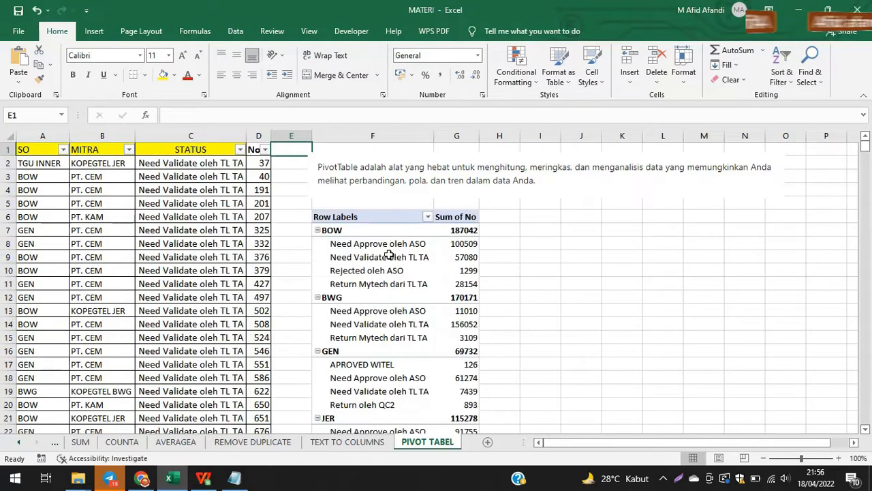
# Step: Refresh the PivotTable and move its SO field from Rows to Columns
pyautogui.rightClick(373, 271)
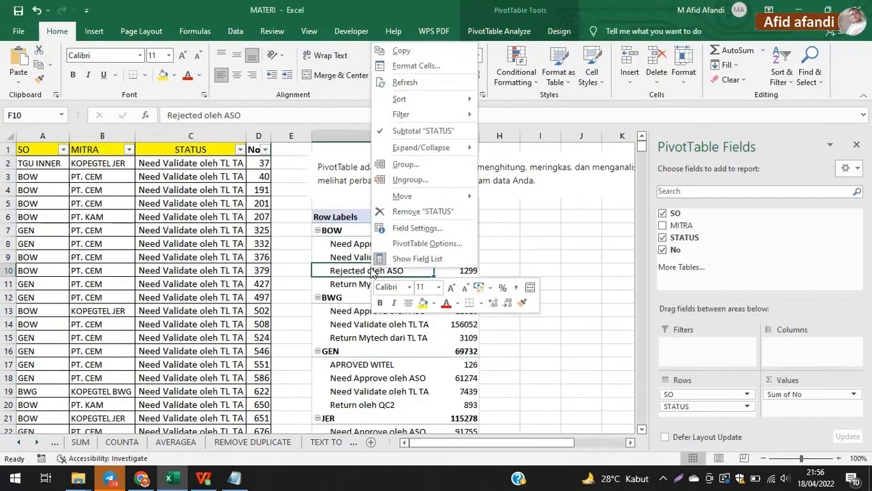
pyautogui.click(409, 83)
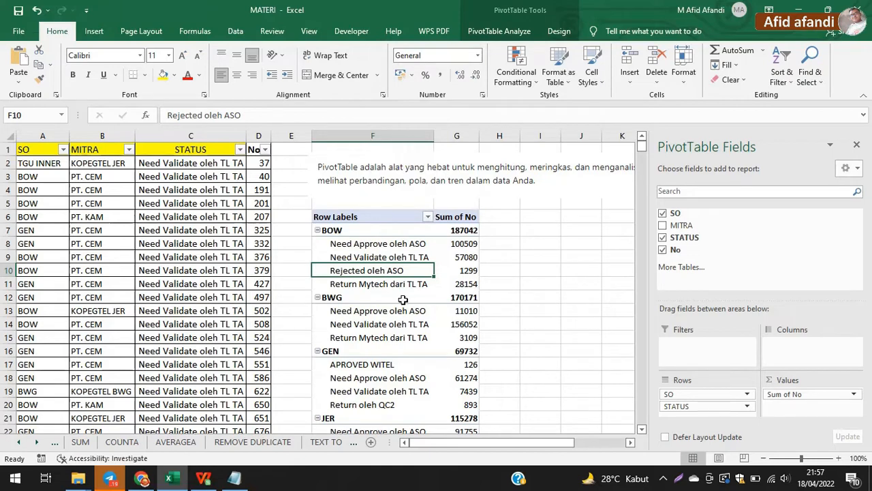
pyautogui.moveTo(354, 243); pyautogui.dragTo(386, 344)
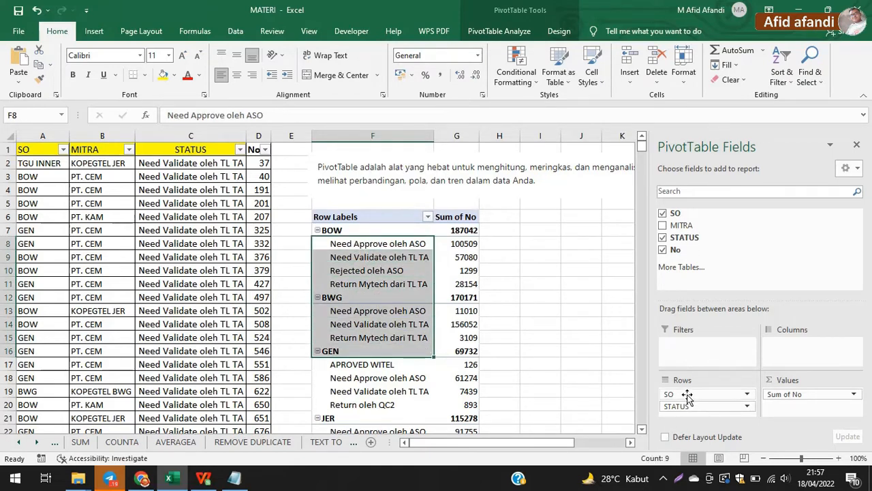
pyautogui.moveTo(681, 394); pyautogui.dragTo(794, 351)
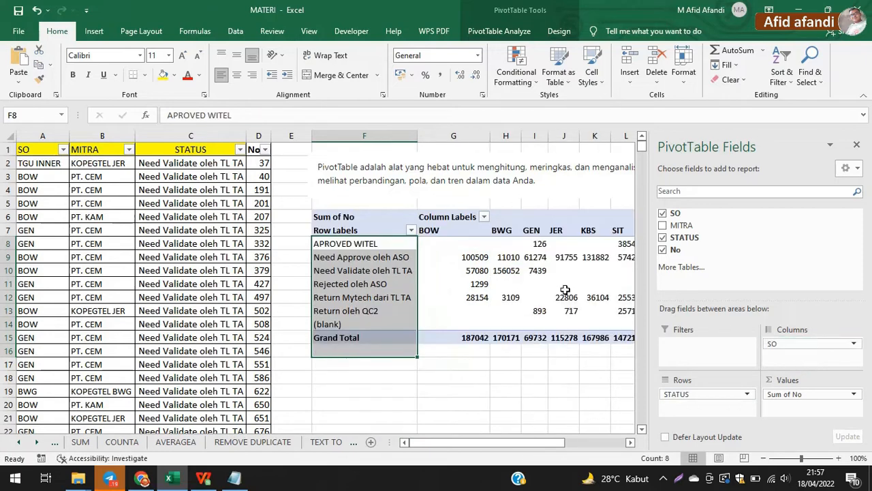
# Step: Examine the rearranged PivotTable's STATUS row labels, SO column labels and the BOW values
pyautogui.moveTo(506, 450); pyautogui.dragTo(550, 452)
pyautogui.click(209, 232)
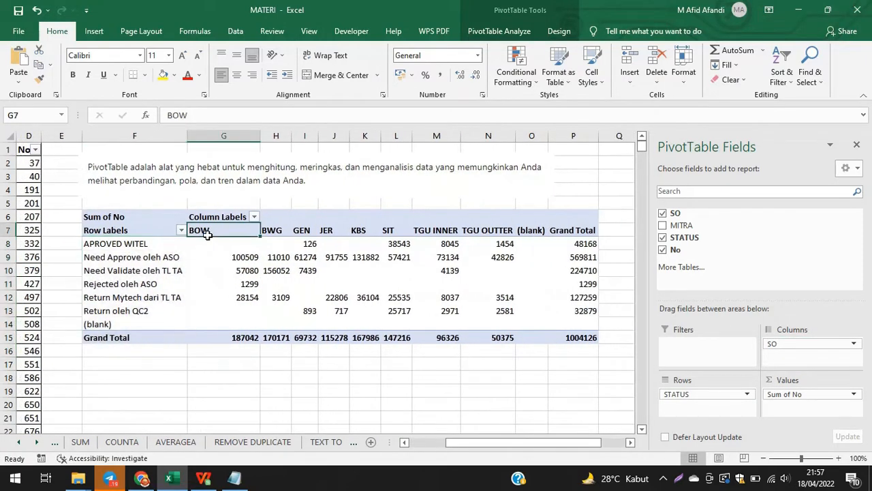
pyautogui.click(141, 247)
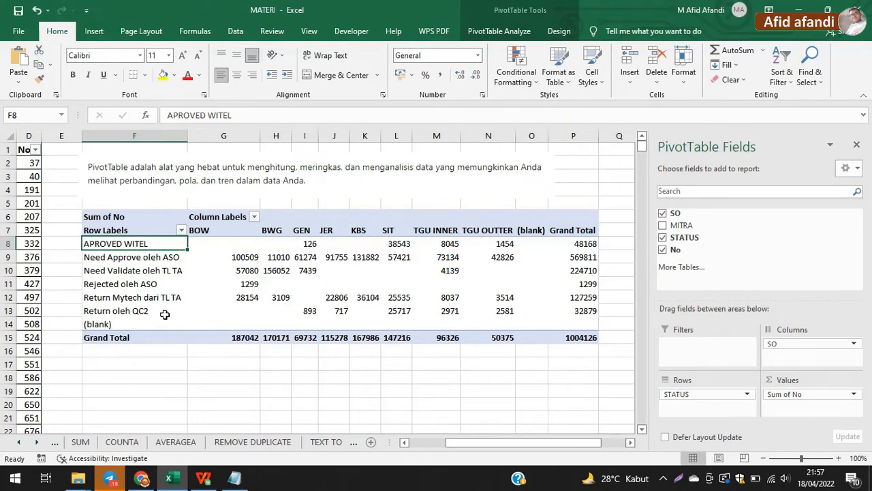
pyautogui.click(105, 324)
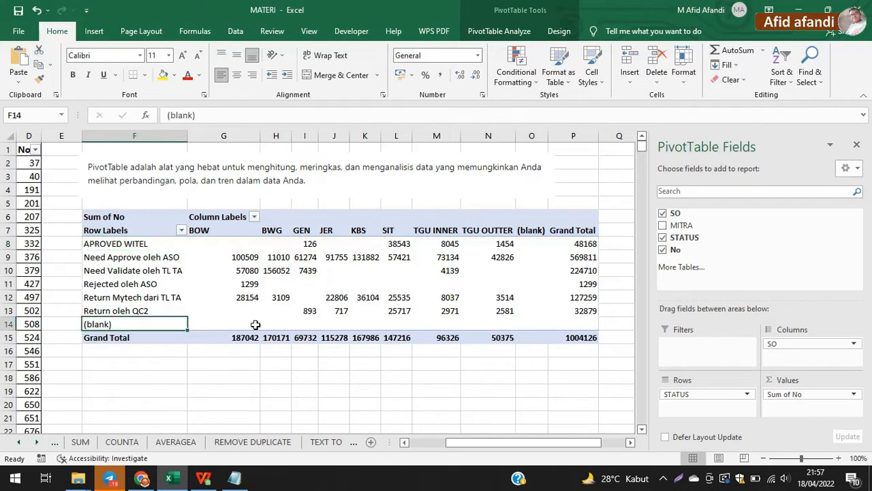
pyautogui.moveTo(256, 324); pyautogui.dragTo(184, 231)
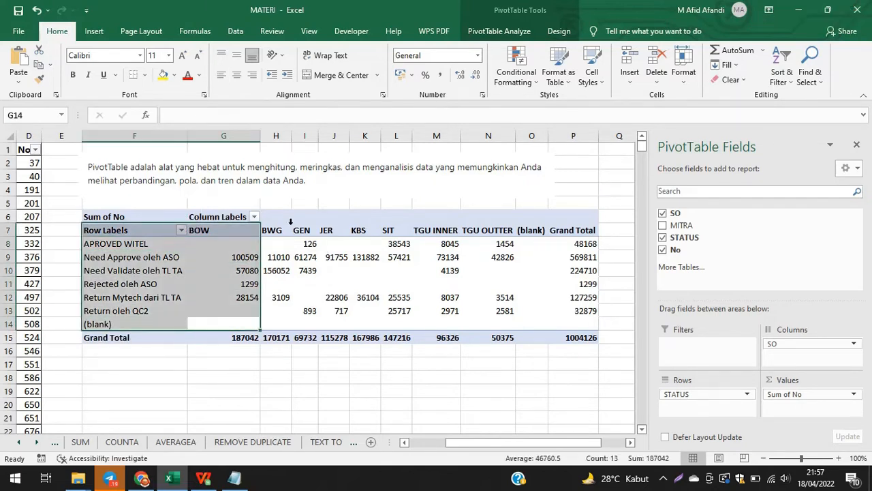
pyautogui.moveTo(299, 229); pyautogui.dragTo(197, 230)
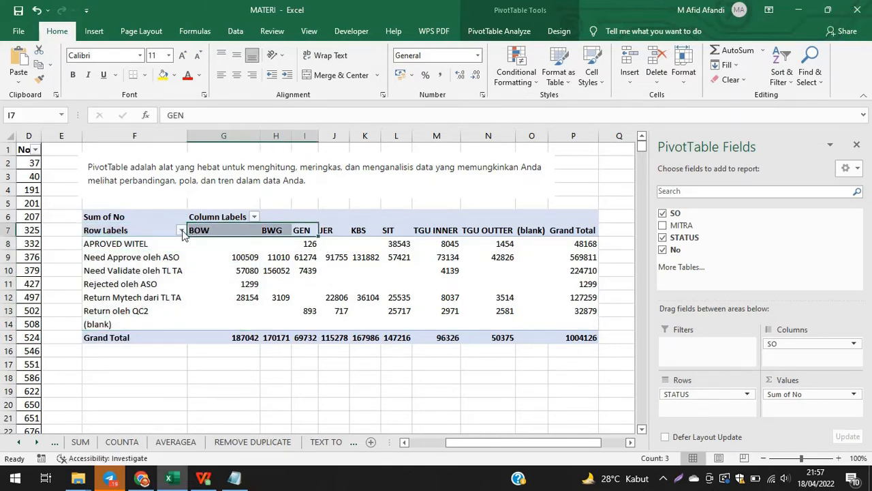
pyautogui.click(181, 231)
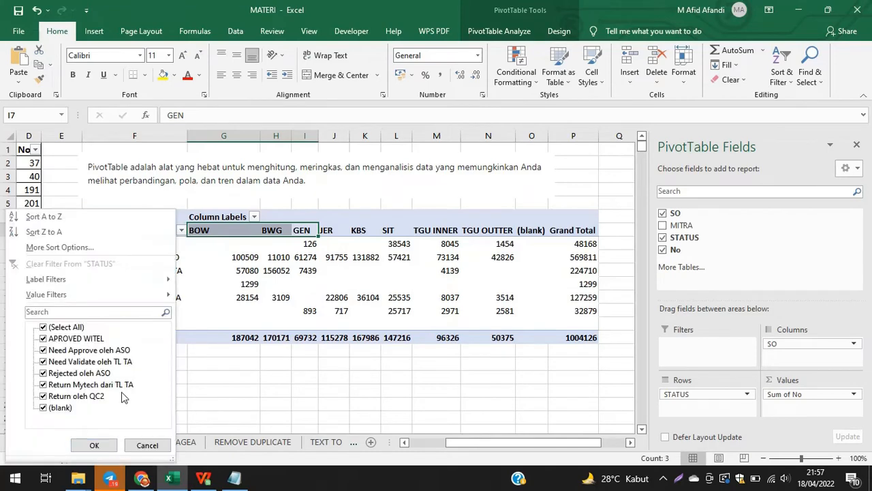
pyautogui.click(44, 407)
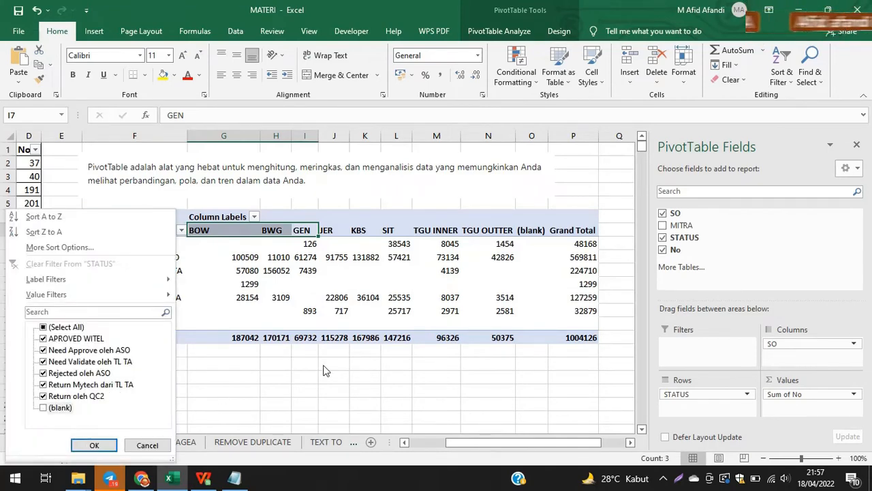
pyautogui.press('Escape')
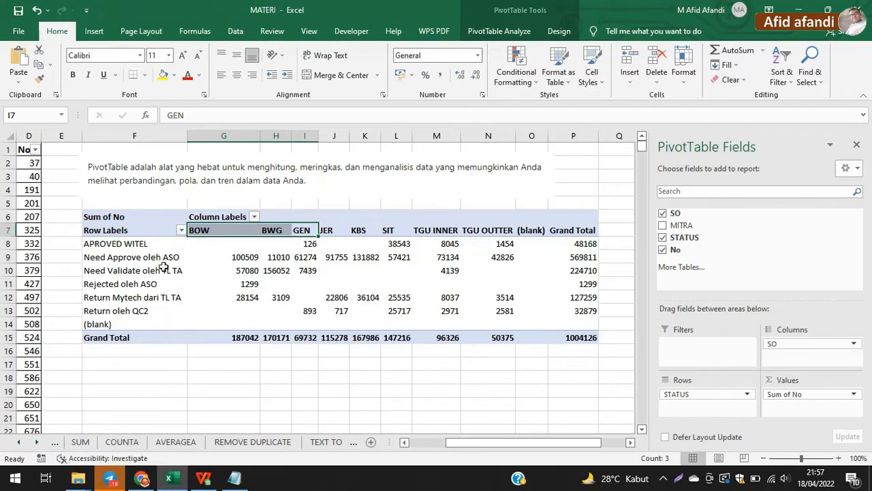
# Step: Compare the PivotTable's STATUS by SO values with the source data in A1 to D16
pyautogui.moveTo(145, 245); pyautogui.dragTo(386, 307)
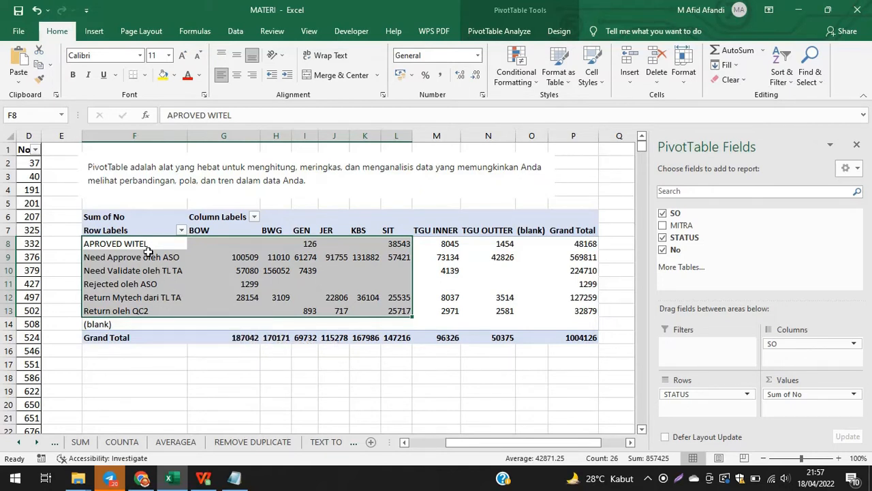
pyautogui.click(132, 230)
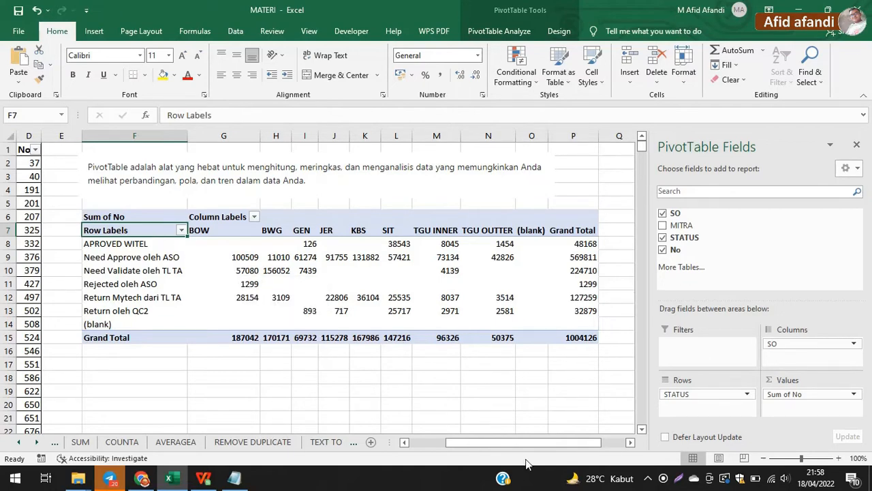
pyautogui.moveTo(524, 445); pyautogui.dragTo(475, 445)
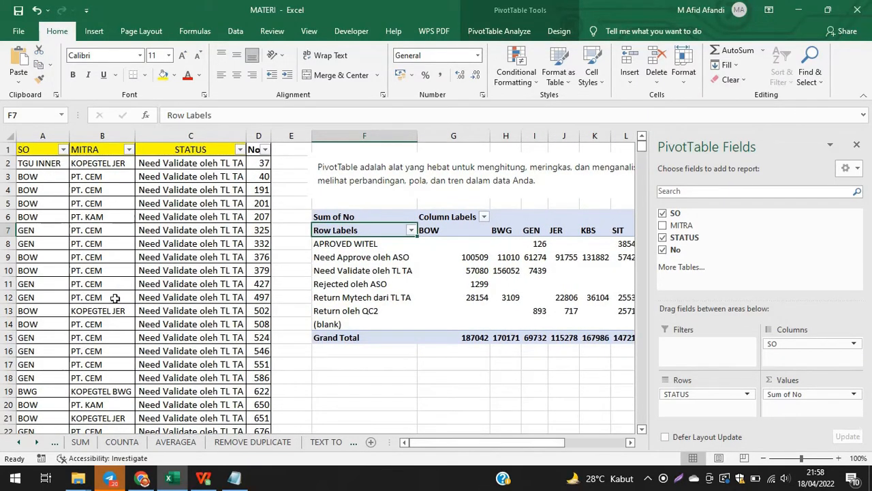
pyautogui.moveTo(52, 189); pyautogui.dragTo(20, 148)
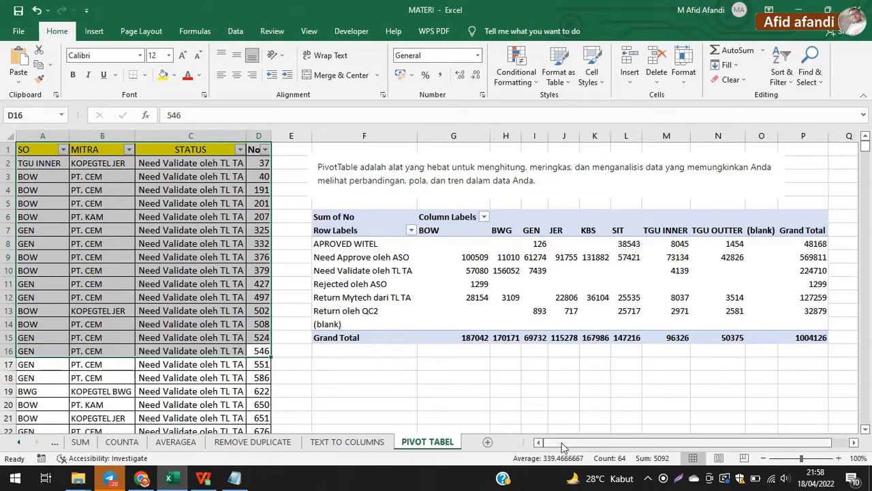
pyautogui.moveTo(561, 443); pyautogui.dragTo(626, 446)
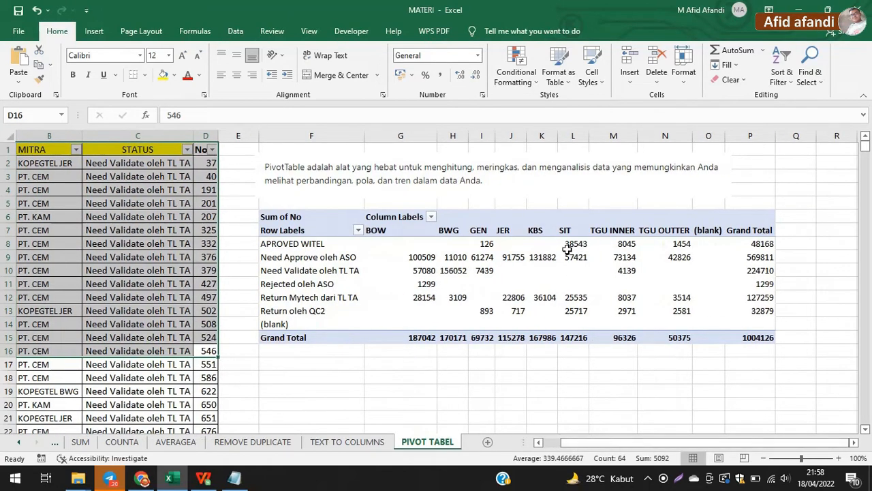
# Step: Move the STATUS field to the PivotTable's Filters area and add the MITRA field to Rows
pyautogui.click(572, 257)
pyautogui.moveTo(570, 433)
pyautogui.mouseDown()
pyautogui.moveTo(601, 442)
pyautogui.moveTo(584, 438)
pyautogui.mouseUp()
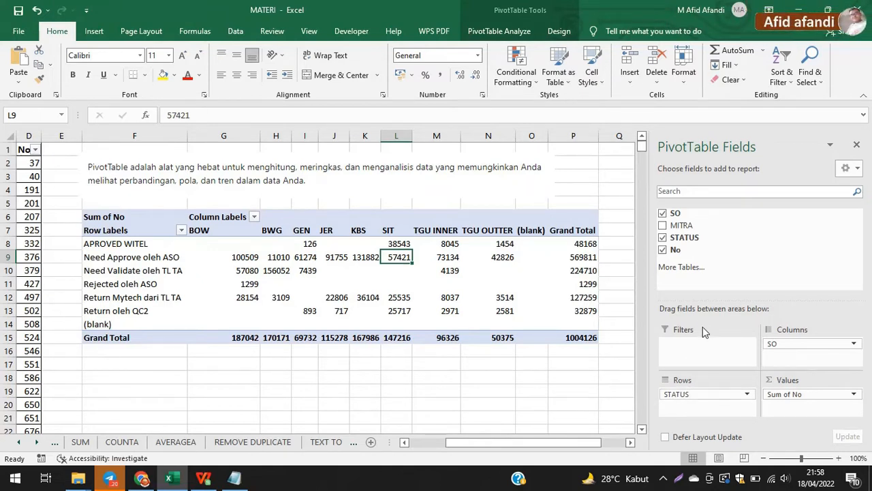
pyautogui.moveTo(688, 238); pyautogui.dragTo(690, 351)
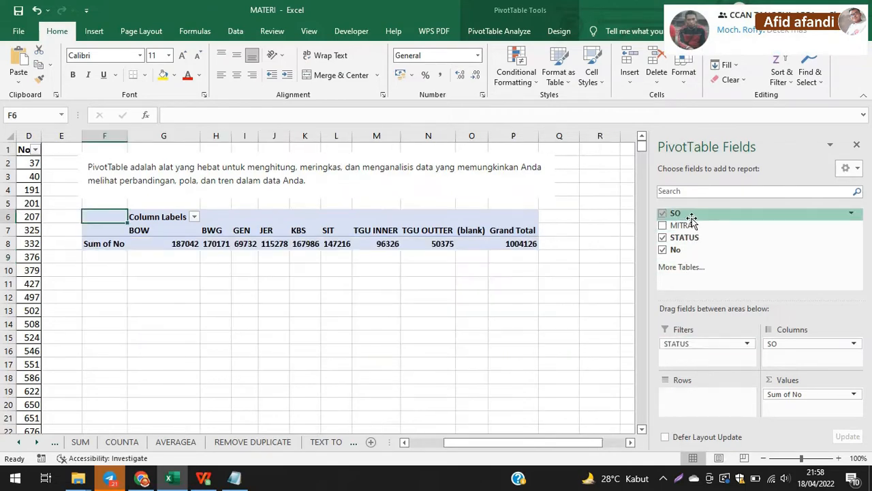
pyautogui.moveTo(682, 226); pyautogui.dragTo(702, 401)
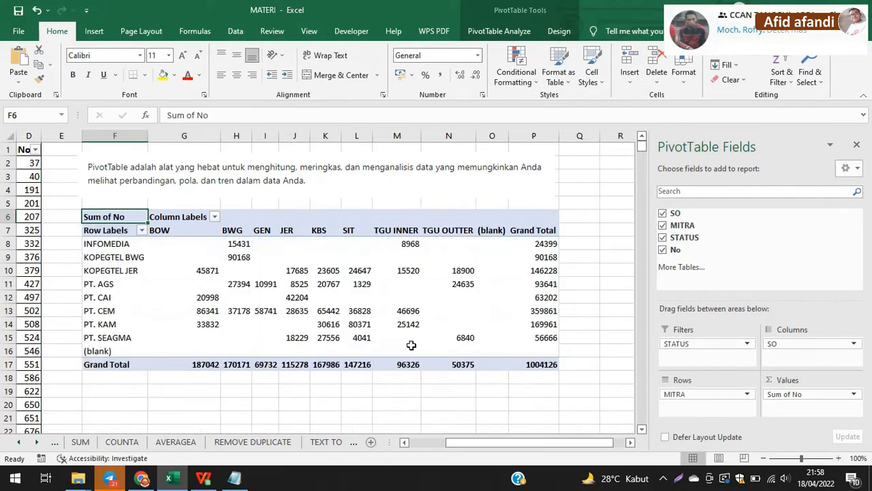
# Step: Compare the PivotTable's MITRA row labels and SO column labels with the source data's MITRA column
pyautogui.moveTo(477, 442); pyautogui.dragTo(439, 442)
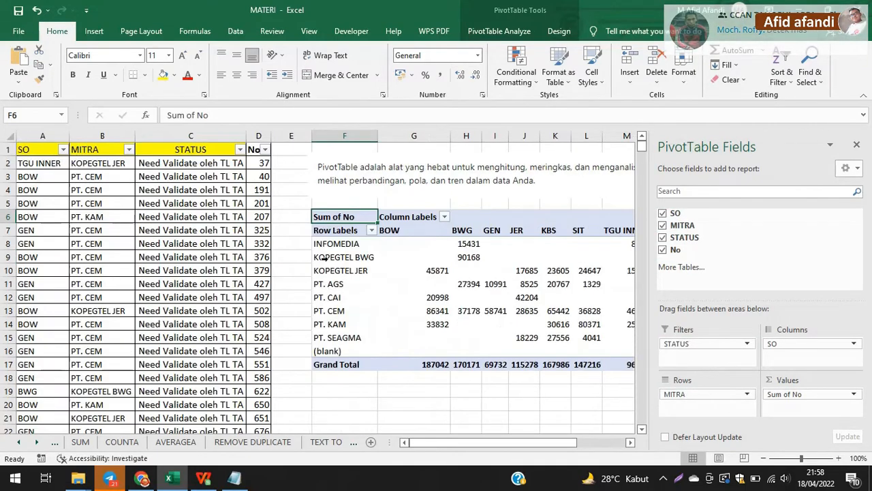
pyautogui.click(347, 250)
pyautogui.click(463, 232)
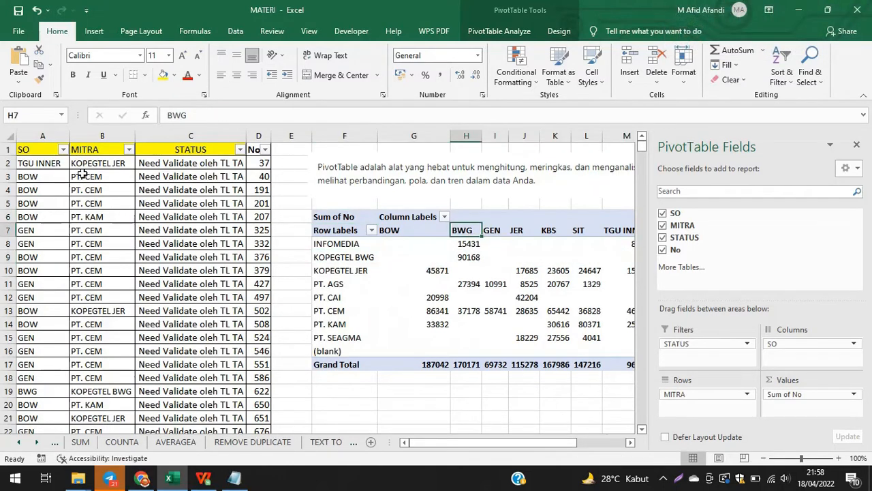
pyautogui.moveTo(83, 176); pyautogui.dragTo(89, 233)
pyautogui.click(419, 229)
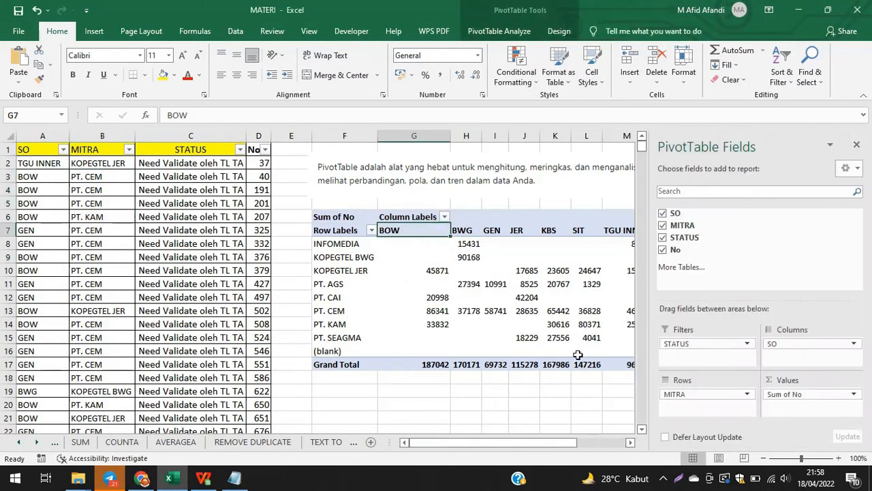
# Step: View the filter options of the PivotTable's column labels, leave them as they are, and refresh the PivotTable
pyautogui.click(444, 217)
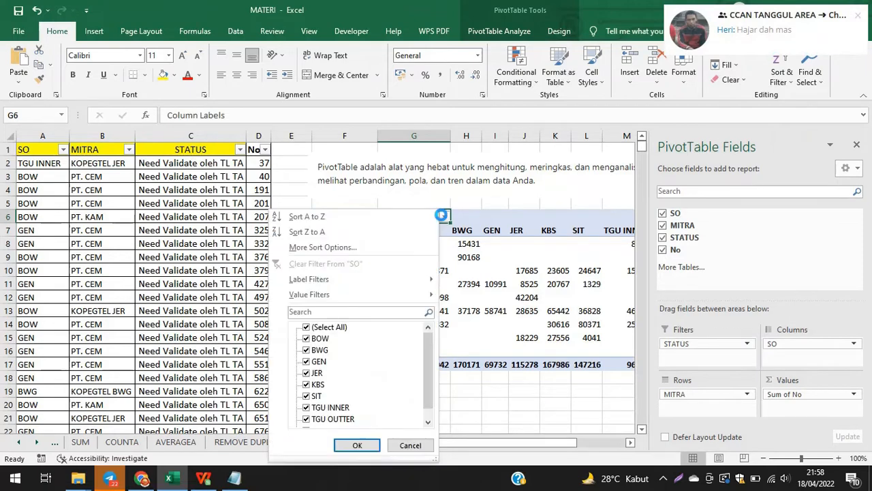
pyautogui.click(497, 283)
pyautogui.rightClick(496, 284)
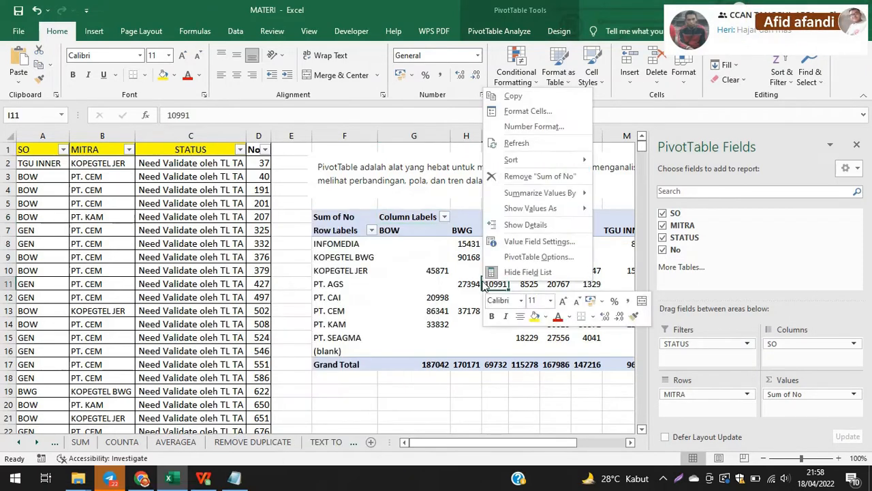
pyautogui.click(516, 142)
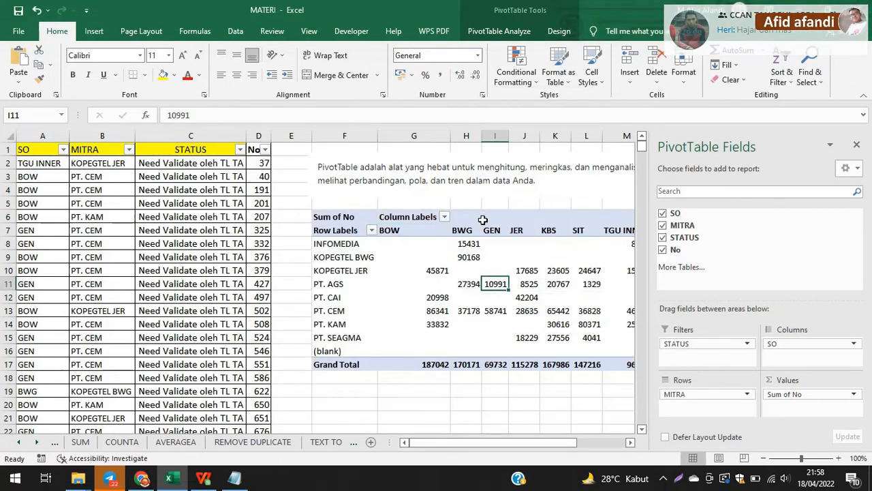
# Step: Refresh the PivotTable and view the SO filter options of its column labels without changing the selection
pyautogui.rightClick(500, 258)
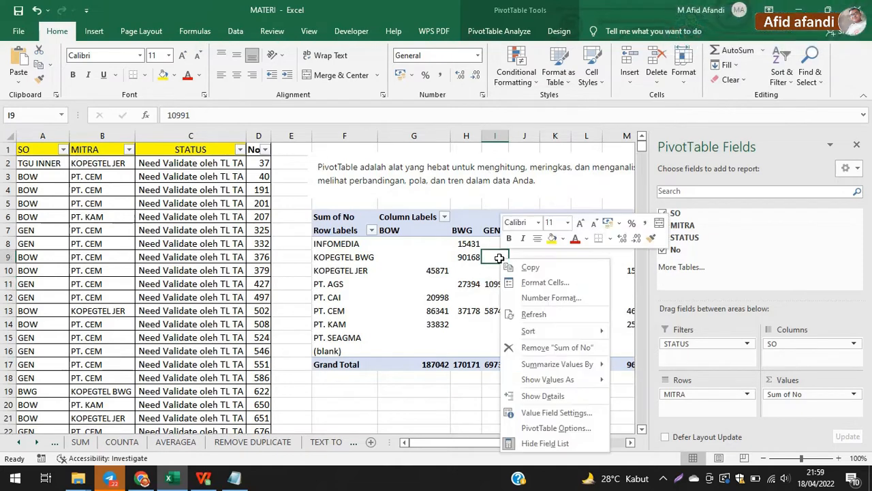
pyautogui.click(534, 314)
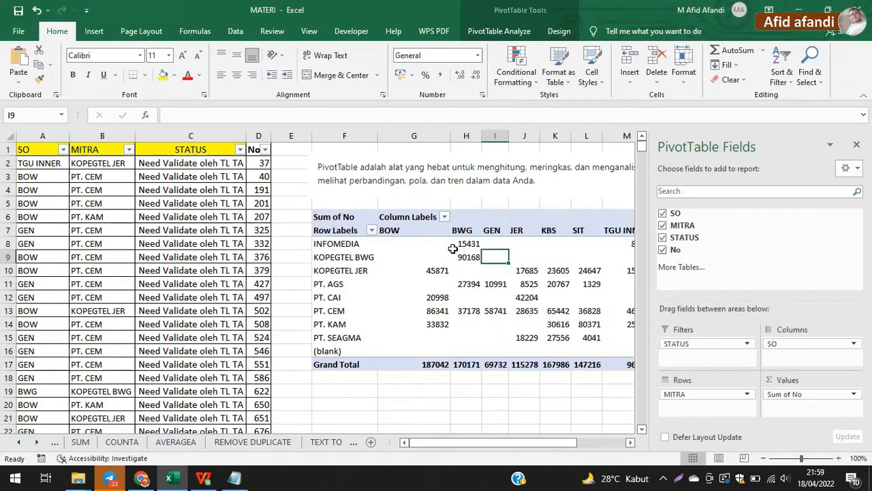
pyautogui.click(445, 217)
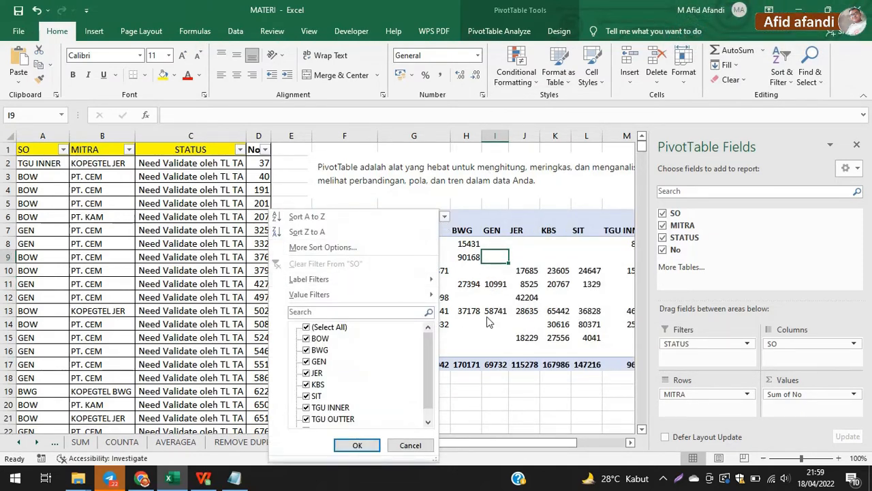
pyautogui.click(523, 313)
# Step: Move the PivotTable description text box clear of the STATUS filter in F4:G4
pyautogui.moveTo(548, 444); pyautogui.dragTo(600, 443)
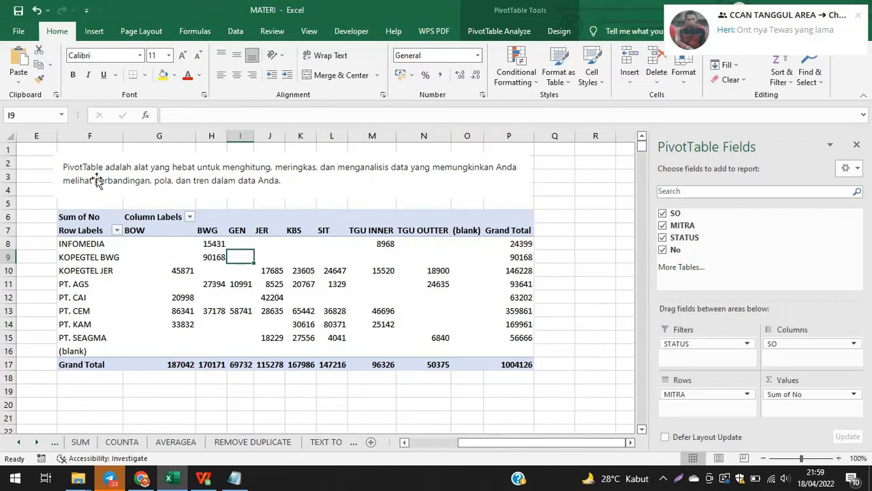
pyautogui.moveTo(96, 179); pyautogui.dragTo(284, 139)
pyautogui.click(156, 189)
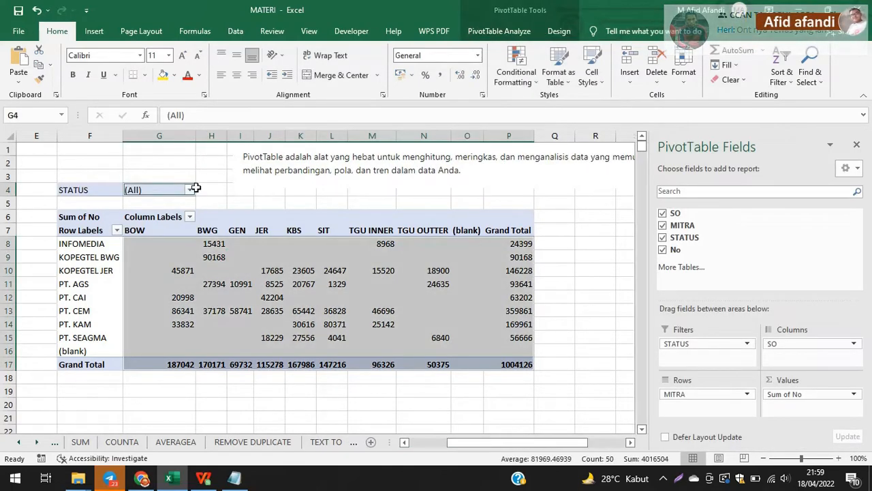
# Step: Filter the PivotTable by STATUS with multiple selection enabled, keeping only Need Validate oleh TL TA
pyautogui.click(195, 189)
pyautogui.click(190, 190)
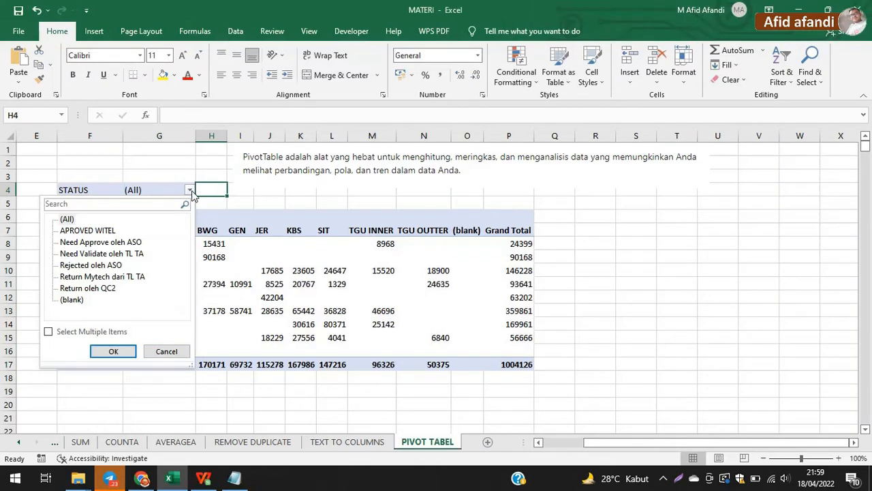
pyautogui.click(48, 331)
pyautogui.click(63, 220)
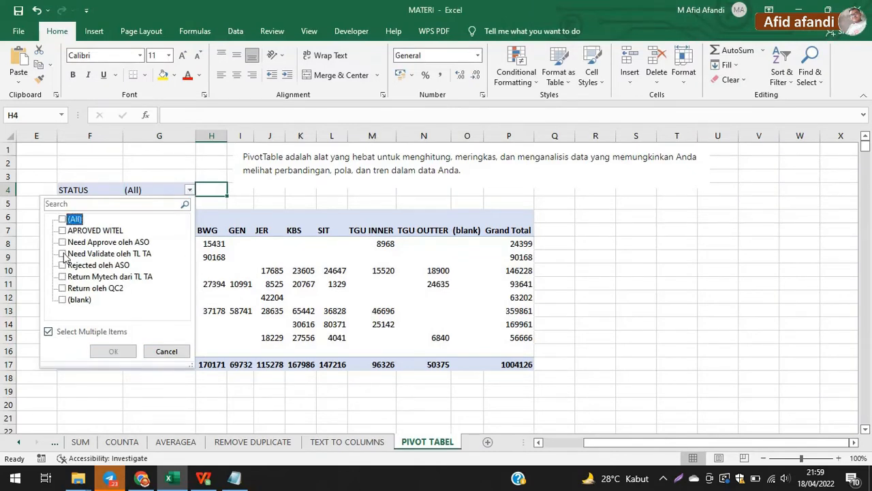
pyautogui.click(64, 254)
pyautogui.click(113, 351)
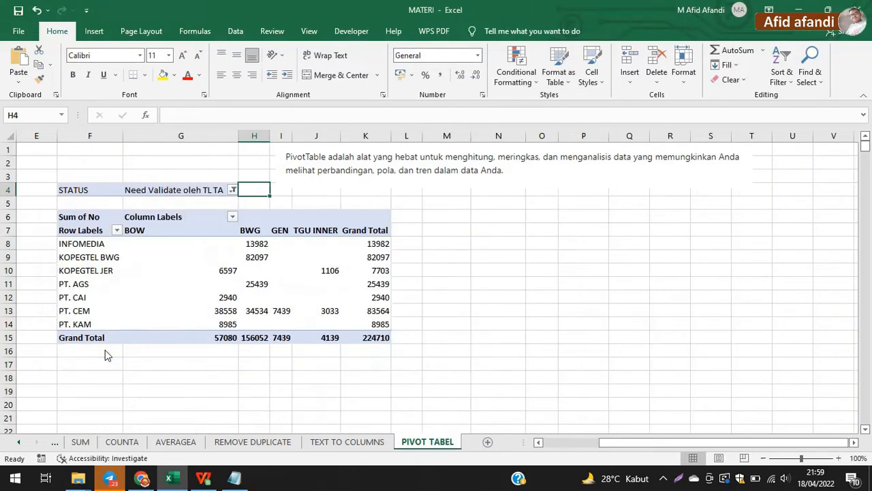
# Step: Examine the filtered PivotTable's MITRA row labels and SO column labels alongside the source data
pyautogui.click(85, 245)
pyautogui.moveTo(99, 254); pyautogui.dragTo(93, 307)
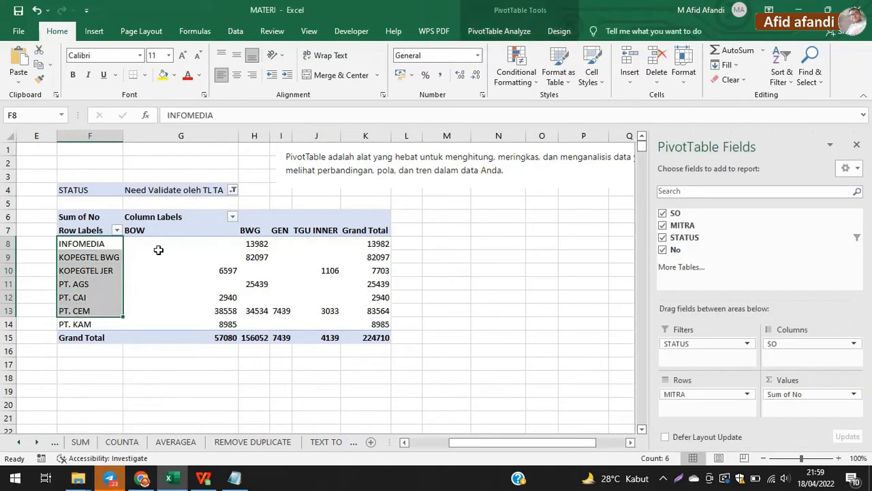
pyautogui.moveTo(163, 231); pyautogui.dragTo(313, 225)
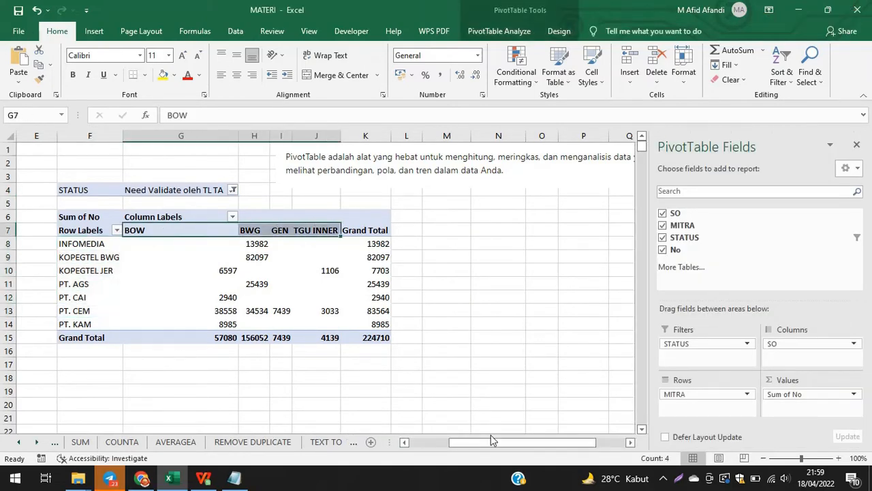
pyautogui.moveTo(492, 440); pyautogui.dragTo(451, 441)
pyautogui.click(104, 196)
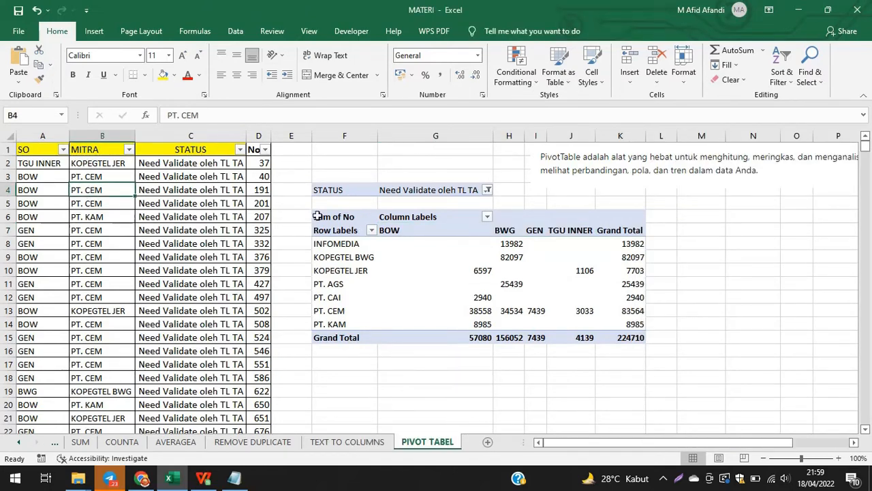
# Step: Select the source data in columns A to D down to its end and return to the header row
pyautogui.moveTo(27, 151); pyautogui.dragTo(260, 228)
pyautogui.hotkey('ctrl', 'shift', 'Down')
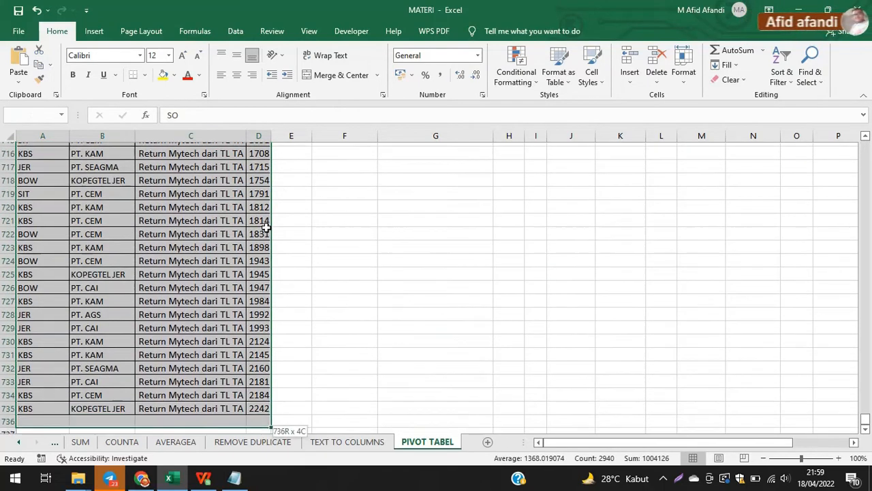
pyautogui.hotkey('ctrl', 'Home')
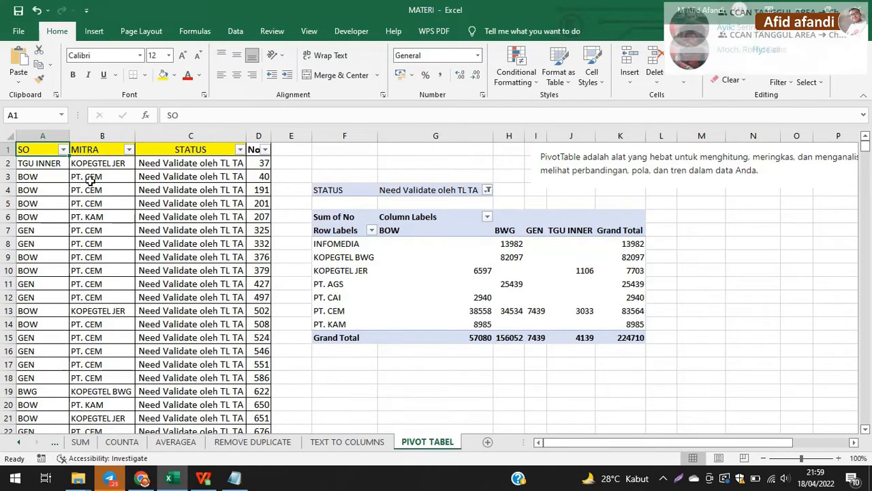
pyautogui.click(701, 135)
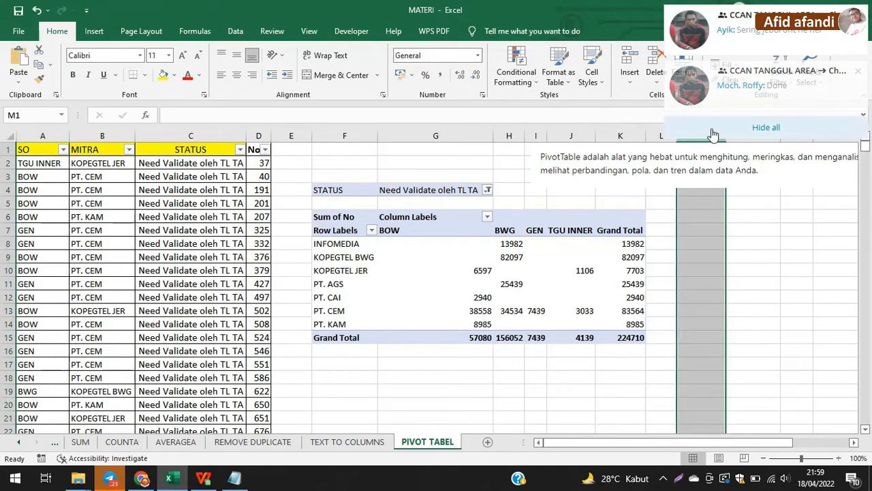
pyautogui.click(408, 162)
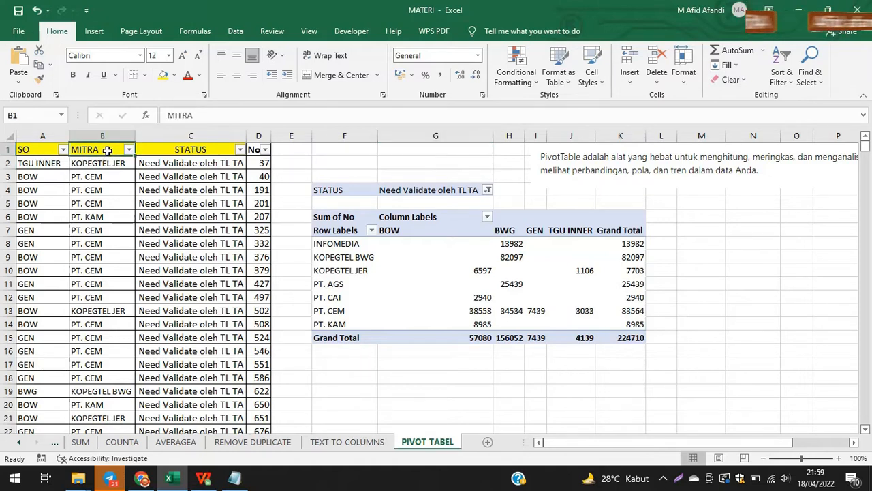
# Step: Clear the MITRA header in B1 and try to refresh the PivotTable
pyautogui.press('Delete')
pyautogui.rightClick(546, 242)
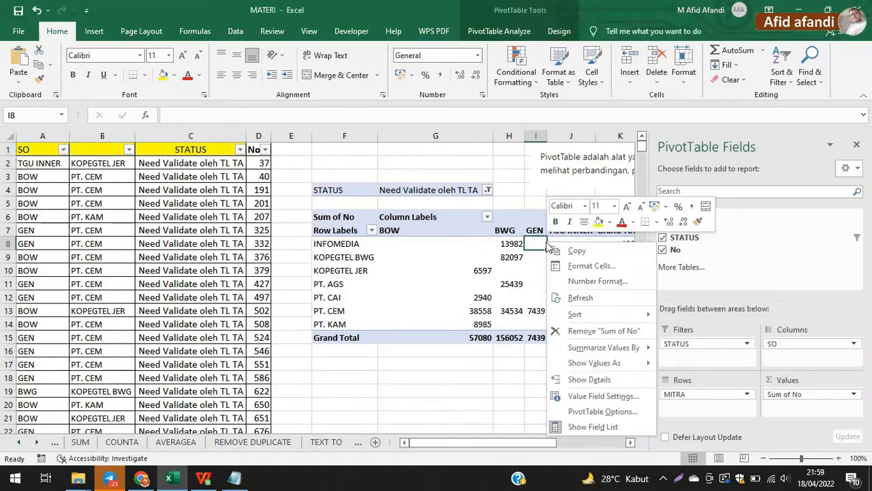
pyautogui.click(581, 299)
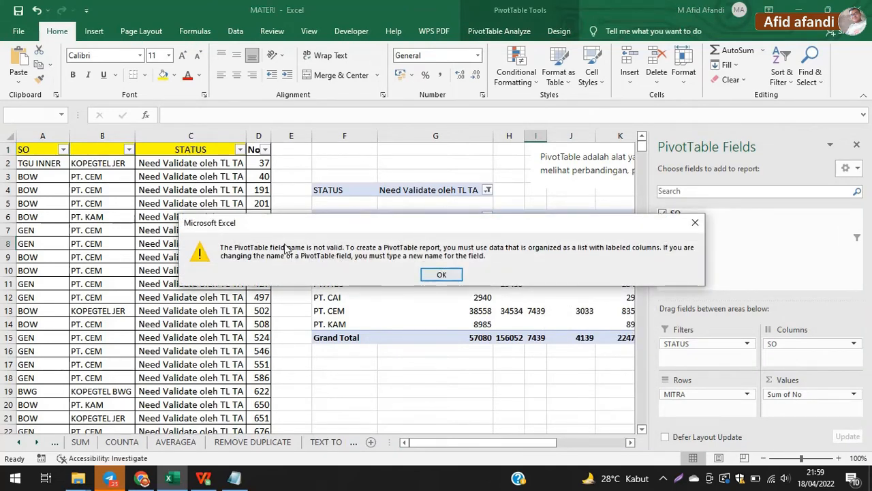
pyautogui.click(445, 274)
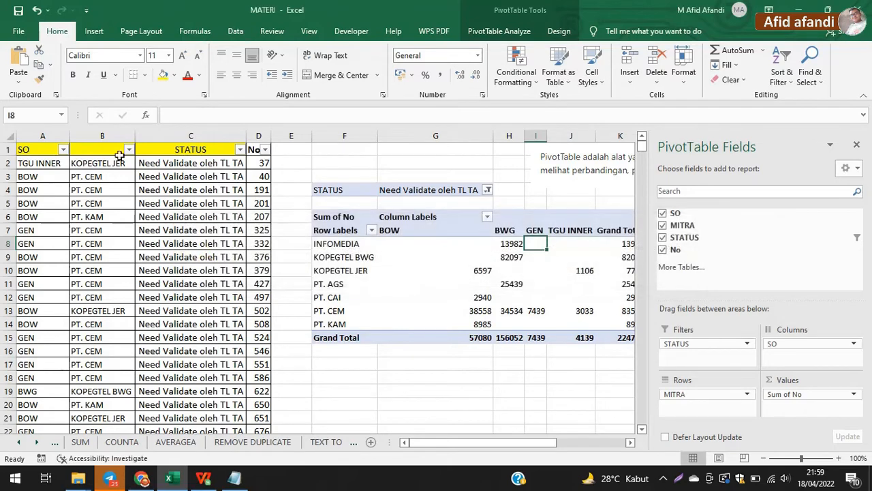
# Step: Re-enter MITRA as the header in B1 and check the headed source columns A to D
pyautogui.click(114, 150)
pyautogui.write('MITRA')
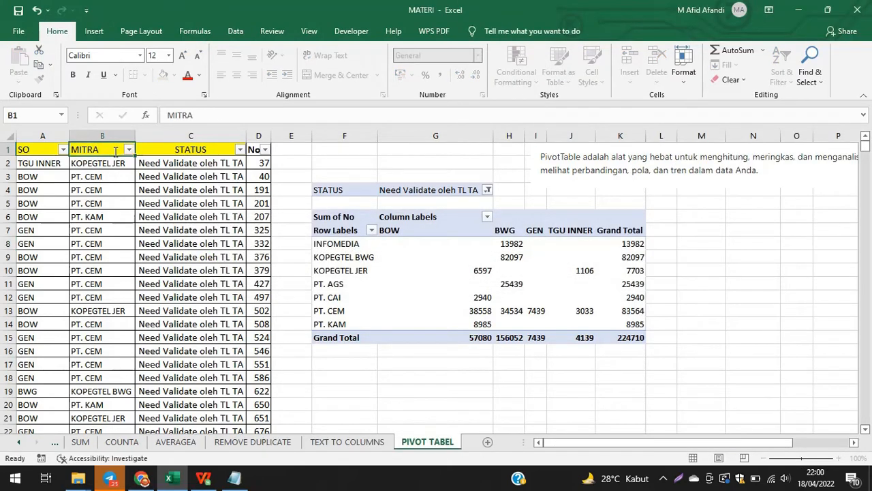
pyautogui.press('Return')
pyautogui.moveTo(38, 150); pyautogui.dragTo(237, 184)
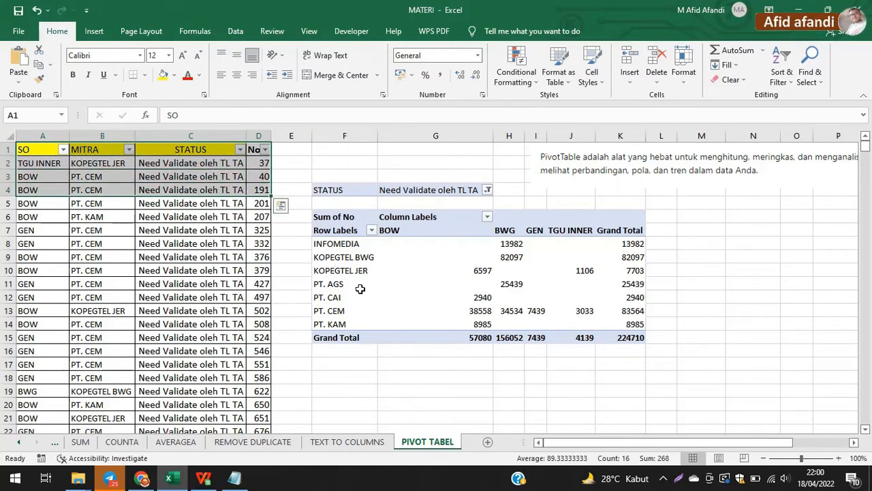
# Step: Add APROVED WITEL and Need Approve oleh ASO to the PivotTable's STATUS filter alongside Need Validate oleh TL TA
pyautogui.click(455, 255)
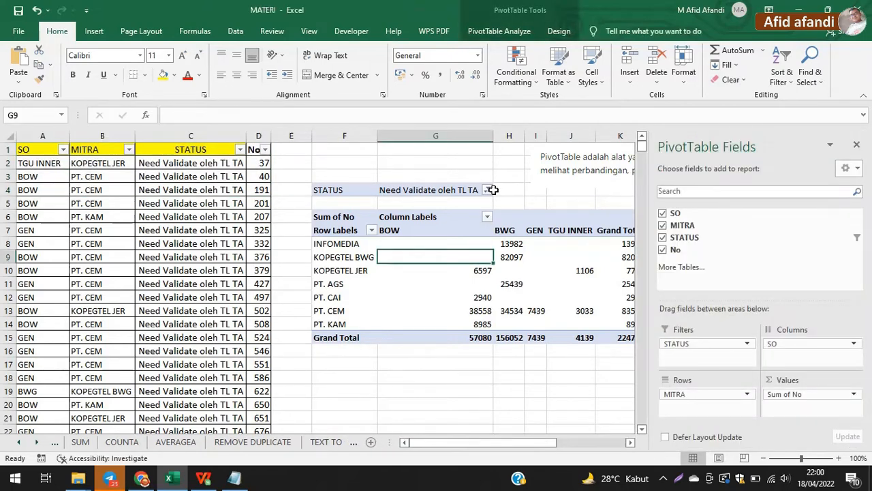
pyautogui.click(489, 190)
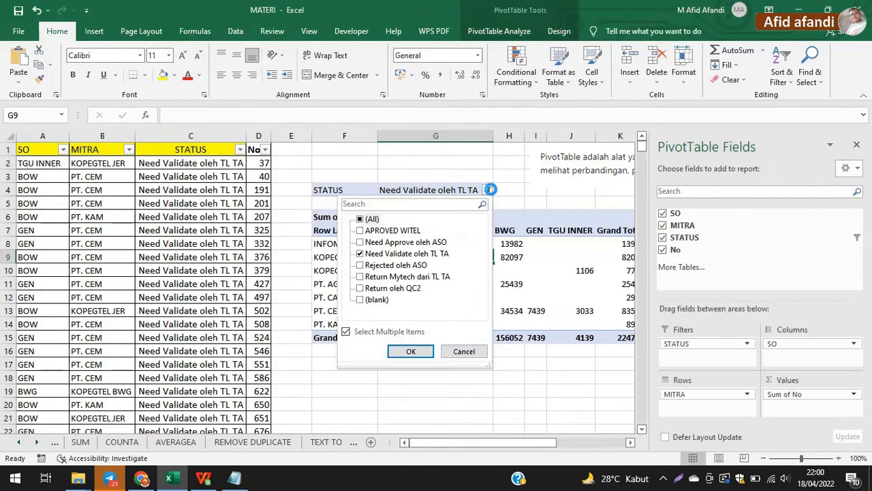
pyautogui.click(360, 242)
pyautogui.click(360, 242)
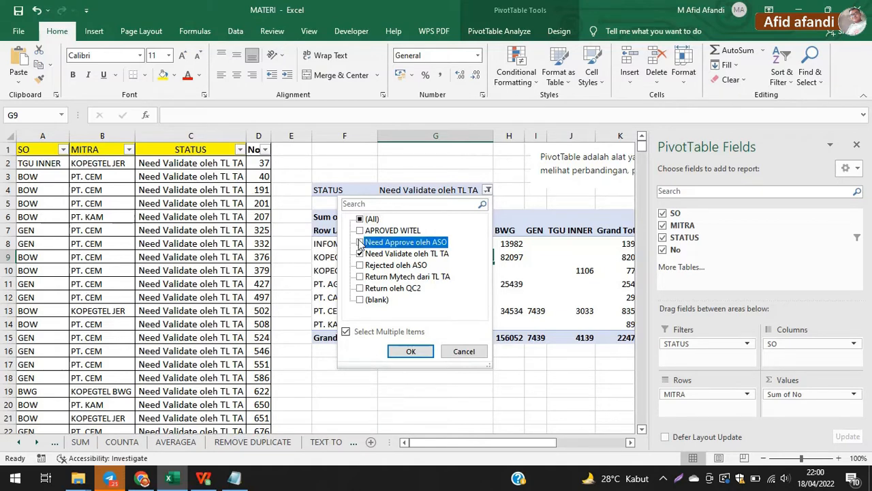
pyautogui.click(361, 231)
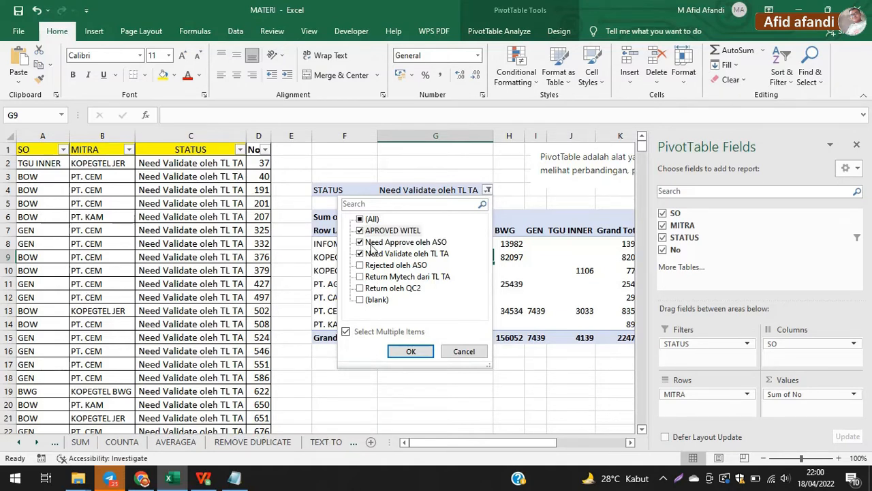
pyautogui.click(411, 350)
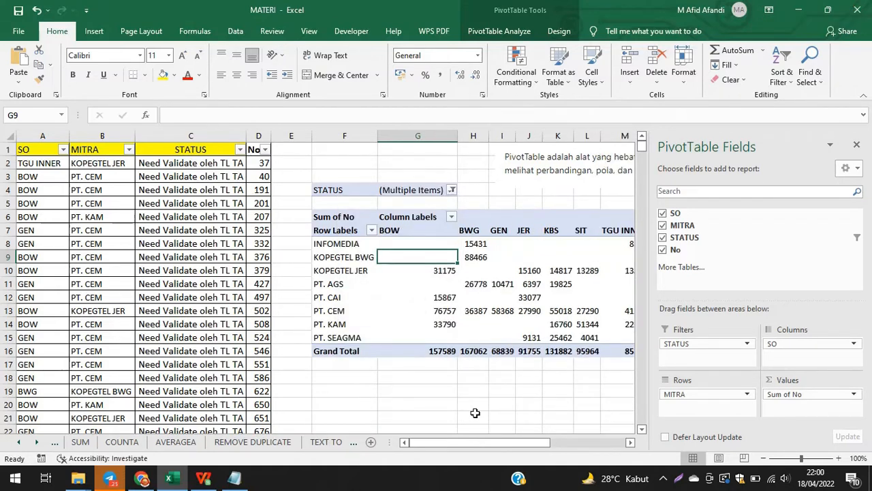
# Step: Review the PivotTable across to its Grand Total column and refresh it with the multiple-status filter applied
pyautogui.moveTo(476, 442); pyautogui.dragTo(506, 442)
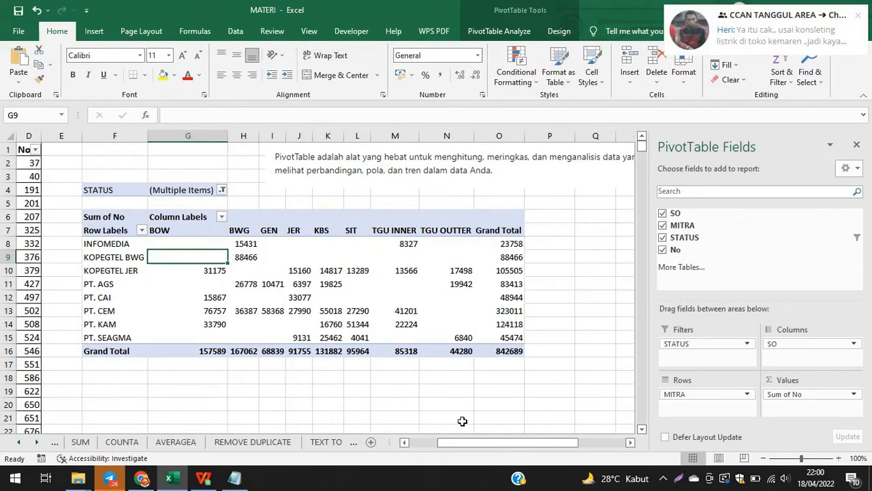
pyautogui.moveTo(471, 447)
pyautogui.mouseDown()
pyautogui.moveTo(440, 445)
pyautogui.moveTo(464, 444)
pyautogui.mouseUp()
pyautogui.rightClick(423, 287)
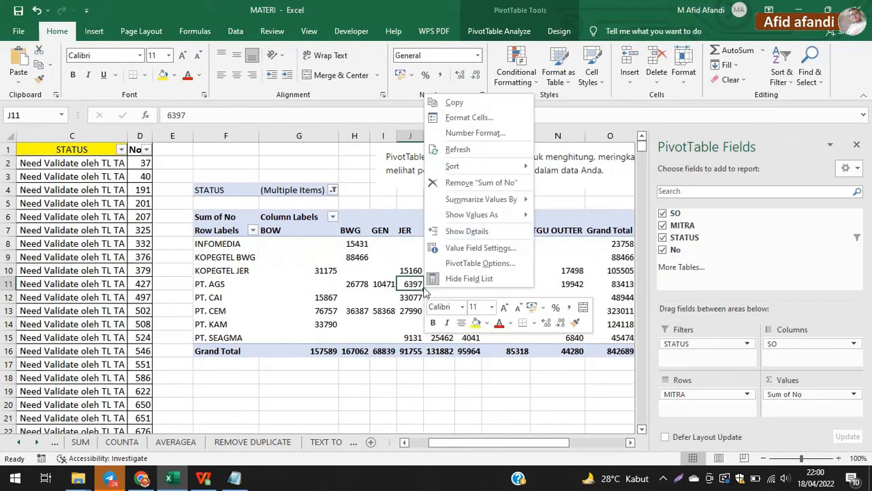
pyautogui.click(457, 151)
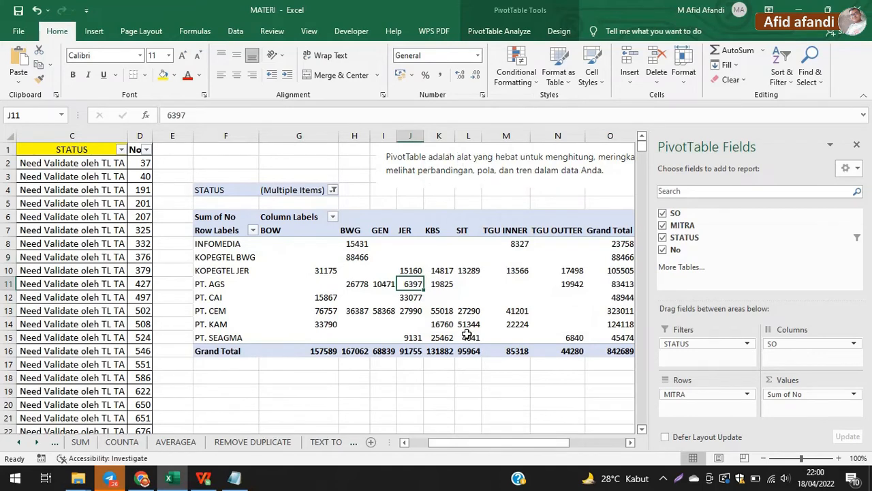
pyautogui.moveTo(500, 444)
pyautogui.mouseDown()
pyautogui.moveTo(535, 444)
pyautogui.moveTo(496, 447)
pyautogui.moveTo(506, 444)
pyautogui.mouseUp()
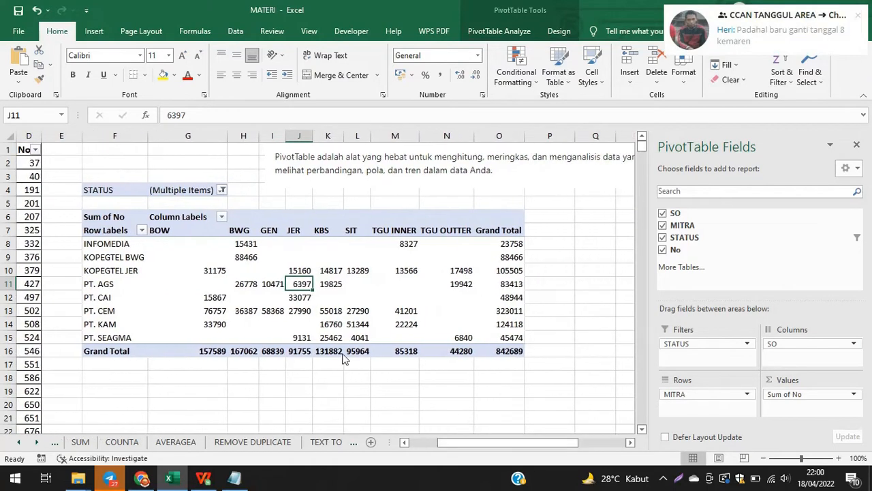
# Step: Apply all borders to the PivotTable range F7:O16
pyautogui.click(108, 217)
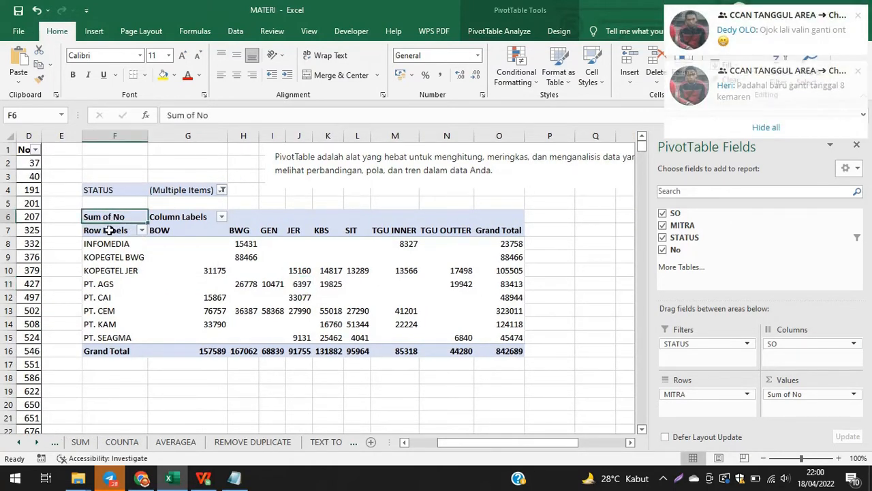
pyautogui.moveTo(113, 231); pyautogui.dragTo(491, 348)
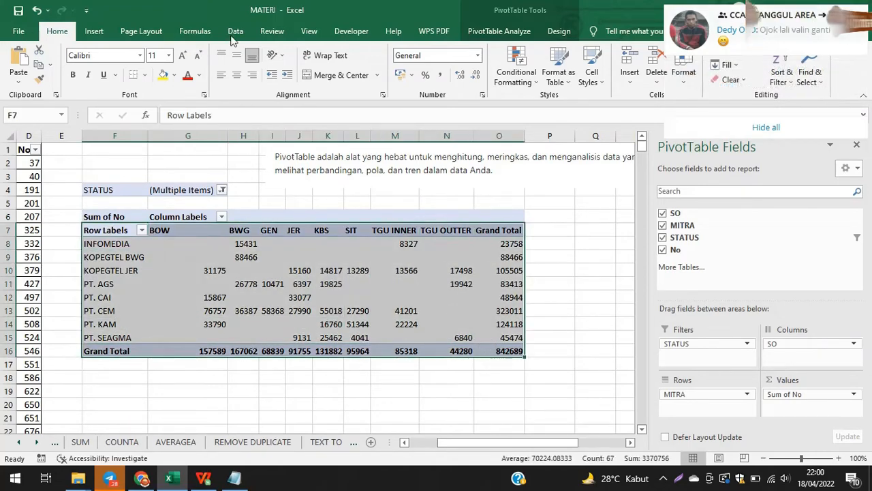
pyautogui.click(94, 31)
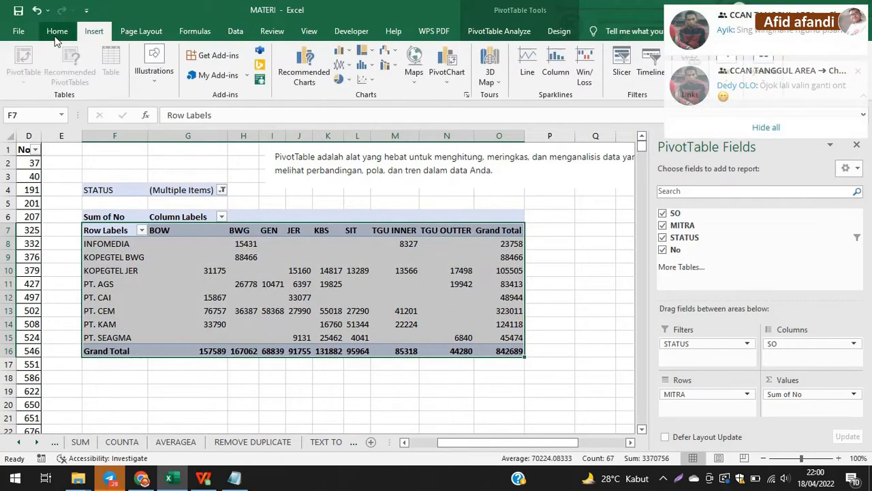
pyautogui.click(58, 32)
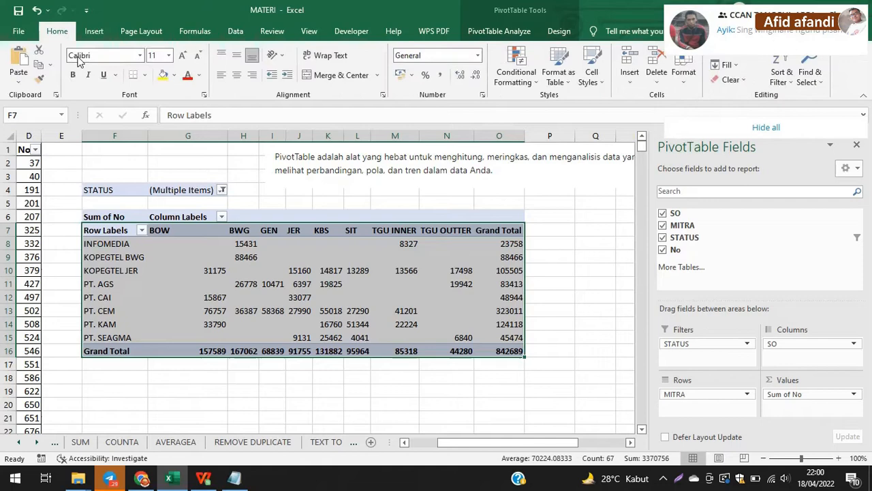
pyautogui.click(144, 75)
pyautogui.click(142, 181)
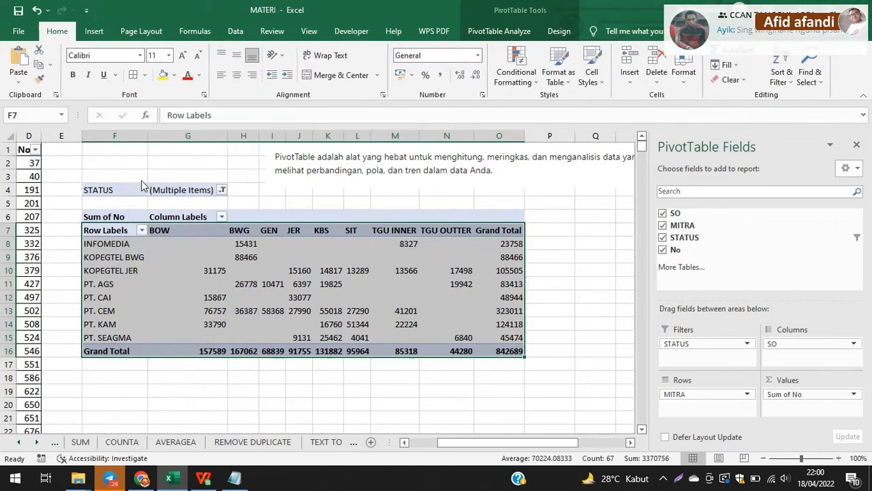
# Step: Centre the contents of the PivotTable range G7:O16
pyautogui.moveTo(171, 230); pyautogui.dragTo(496, 352)
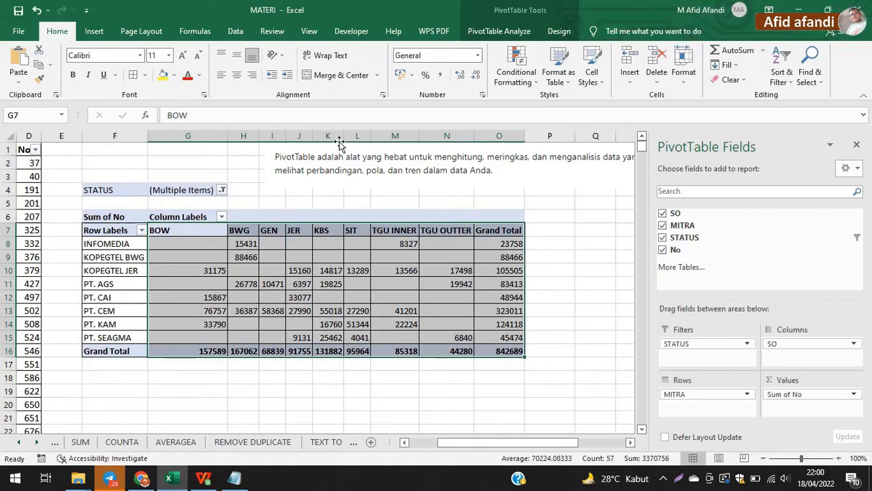
pyautogui.click(237, 75)
pyautogui.click(573, 298)
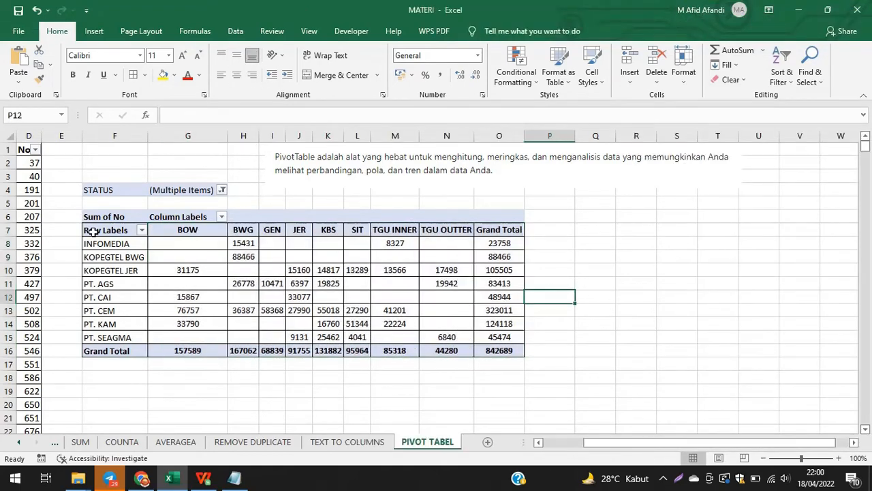
# Step: Fill the PivotTable header row F7:O7 with standard purple and set its font colour to white
pyautogui.moveTo(93, 230); pyautogui.dragTo(509, 227)
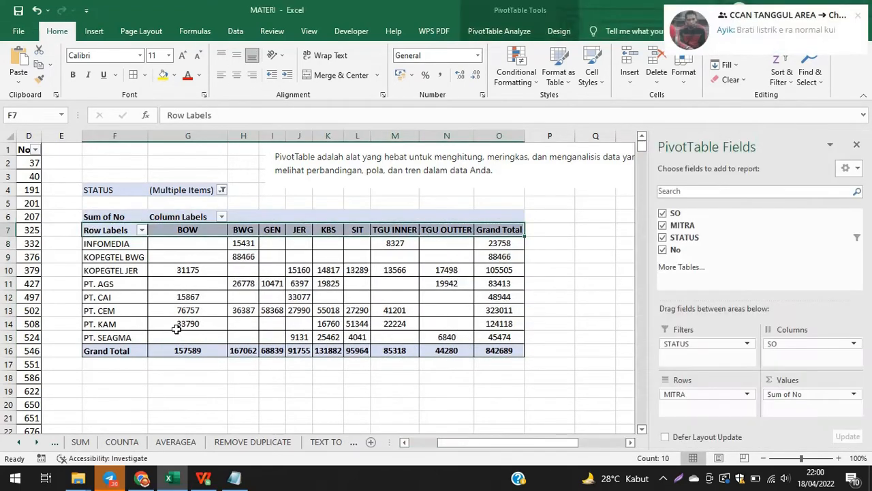
pyautogui.click(137, 345)
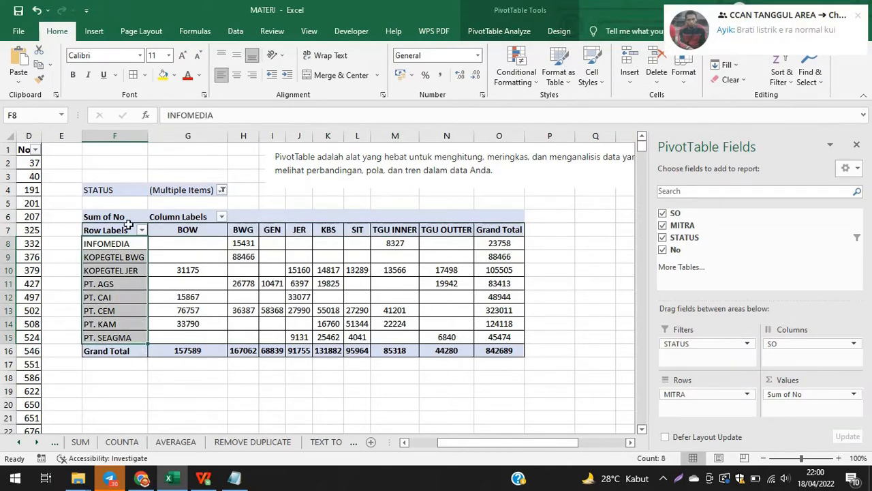
pyautogui.moveTo(128, 230); pyautogui.dragTo(479, 228)
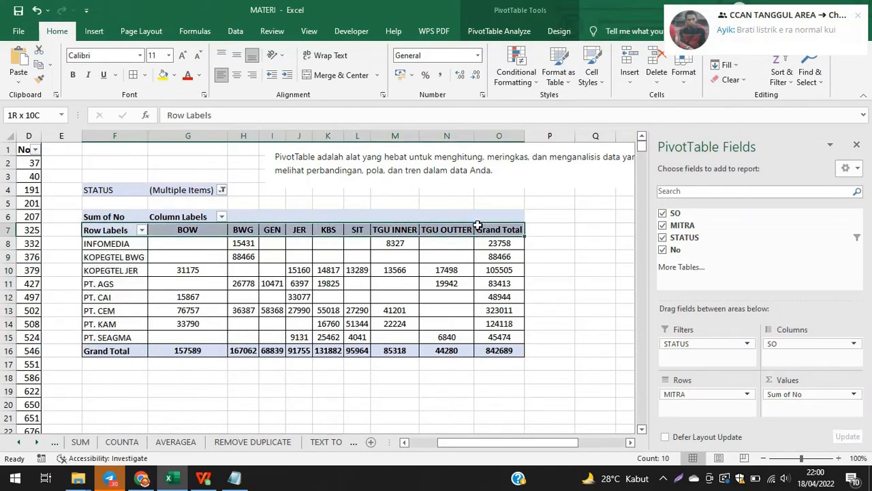
pyautogui.click(175, 75)
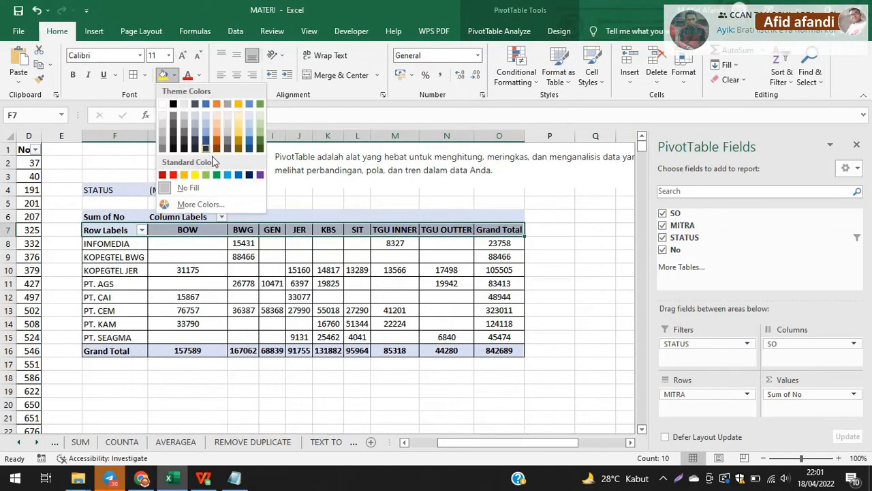
pyautogui.click(260, 175)
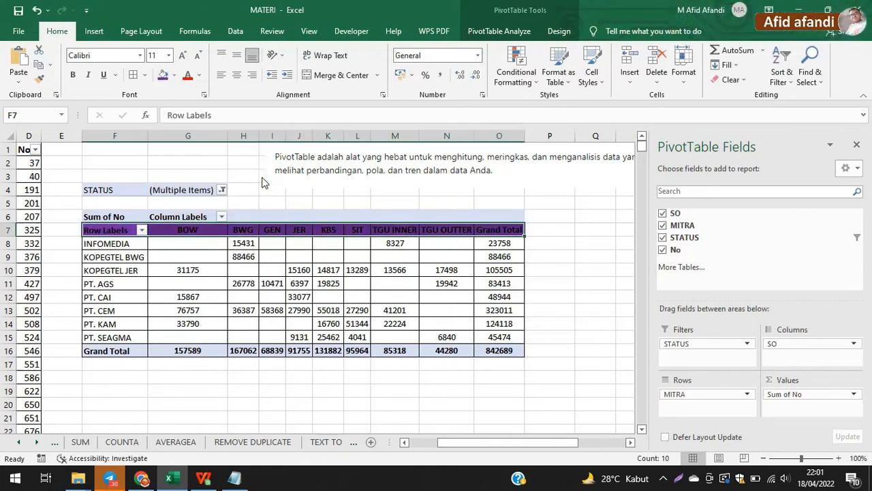
pyautogui.click(199, 75)
pyautogui.click(196, 118)
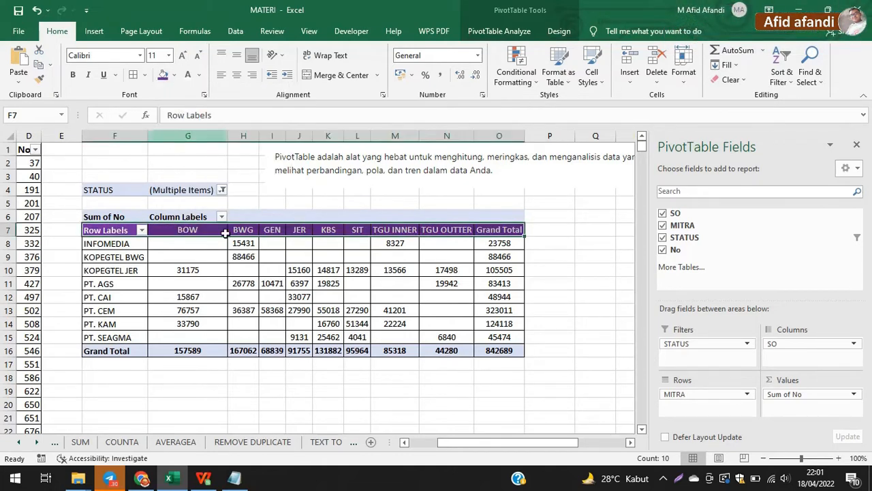
# Step: Apply the same purple fill and white font to the Grand Total row F16:O16
pyautogui.click(132, 350)
pyautogui.moveTo(219, 355); pyautogui.dragTo(499, 350)
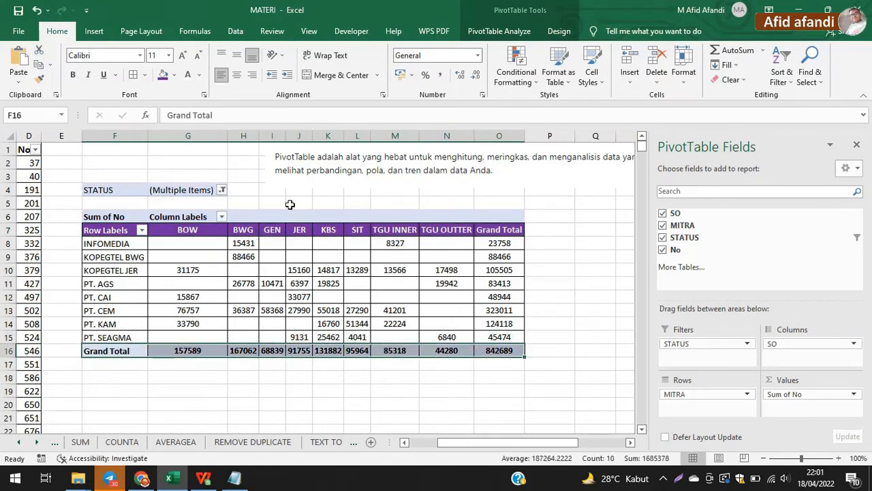
pyautogui.click(163, 75)
pyautogui.click(192, 78)
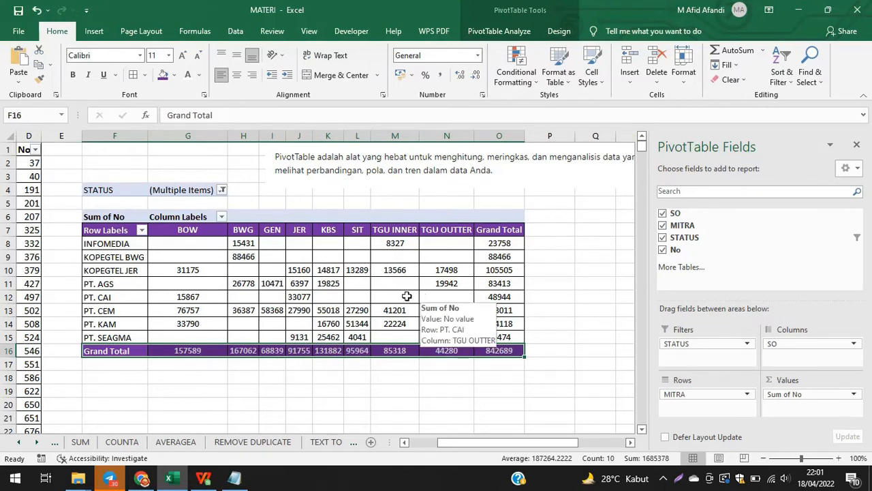
# Step: Fill the alternating PivotTable rows INFOMEDIA, KOPEGTEL JER, PT. CAI and PT. KAM with the lightest grey shade of white
pyautogui.moveTo(109, 244); pyautogui.dragTo(514, 249)
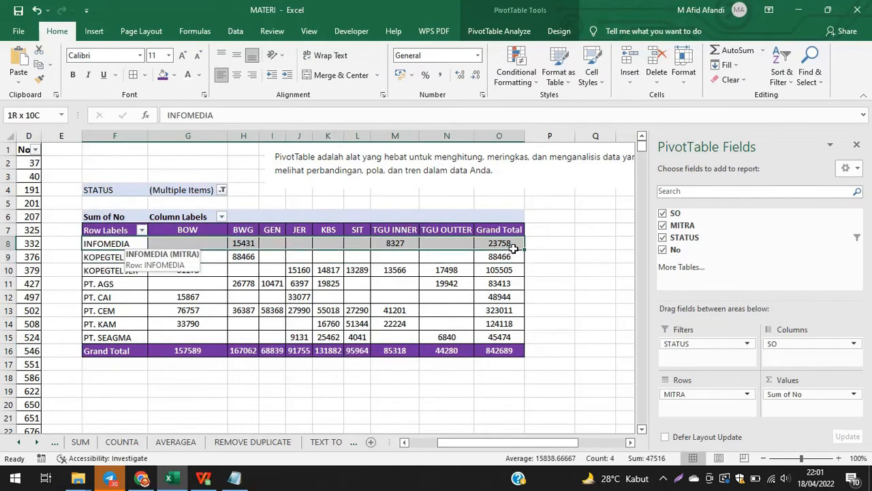
pyautogui.keyDown('ctrl'); pyautogui.moveTo(106, 270); pyautogui.dragTo(504, 272); pyautogui.keyUp('ctrl')
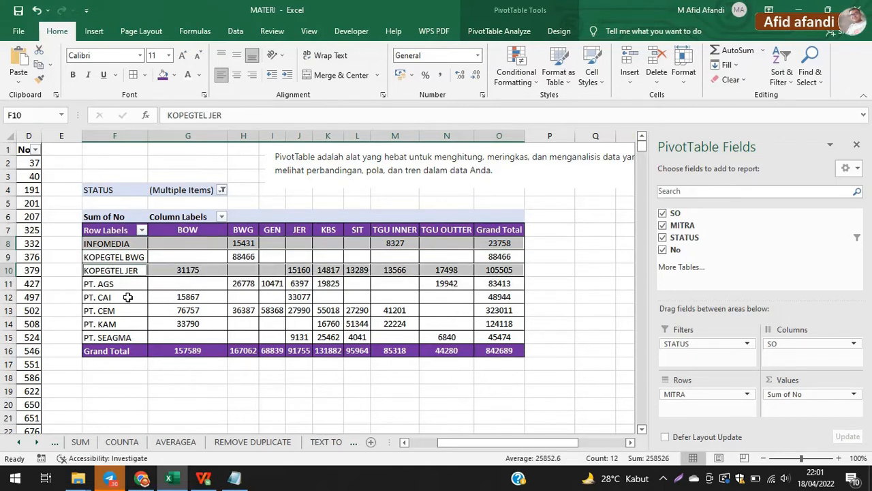
pyautogui.keyDown('ctrl'); pyautogui.moveTo(128, 297); pyautogui.dragTo(483, 296); pyautogui.keyUp('ctrl')
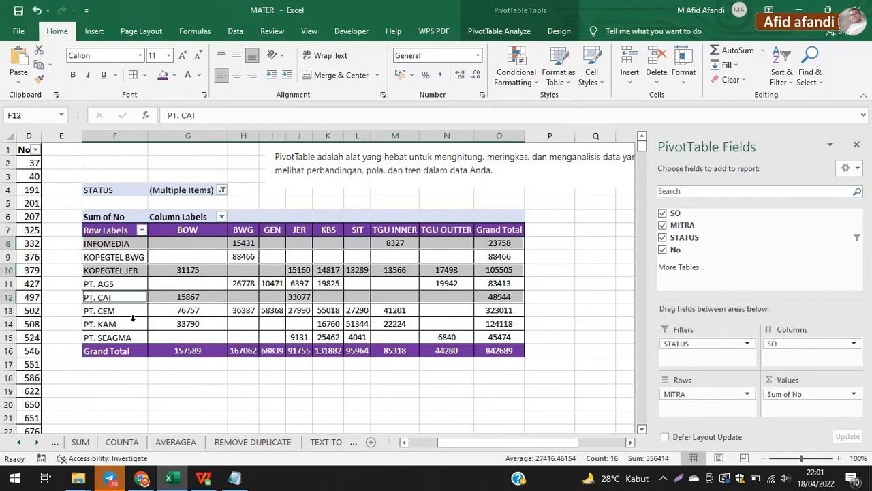
pyautogui.keyDown('ctrl'); pyautogui.moveTo(129, 326); pyautogui.dragTo(512, 325); pyautogui.keyUp('ctrl')
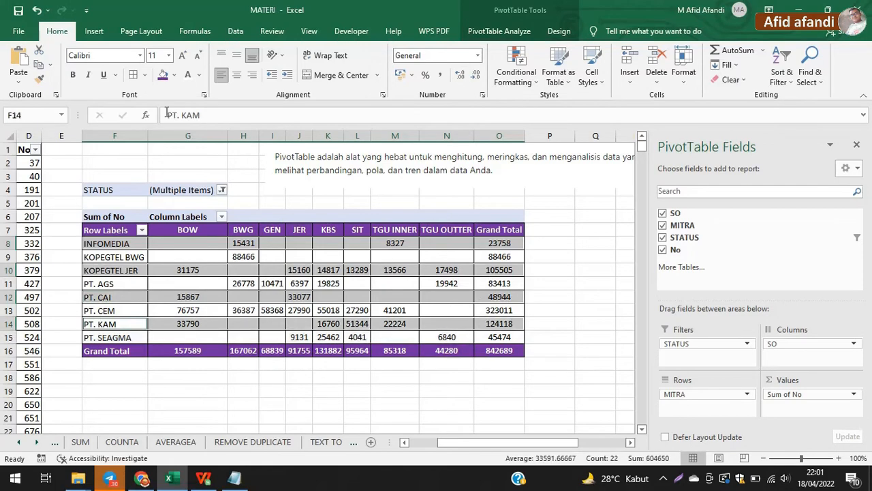
pyautogui.click(175, 79)
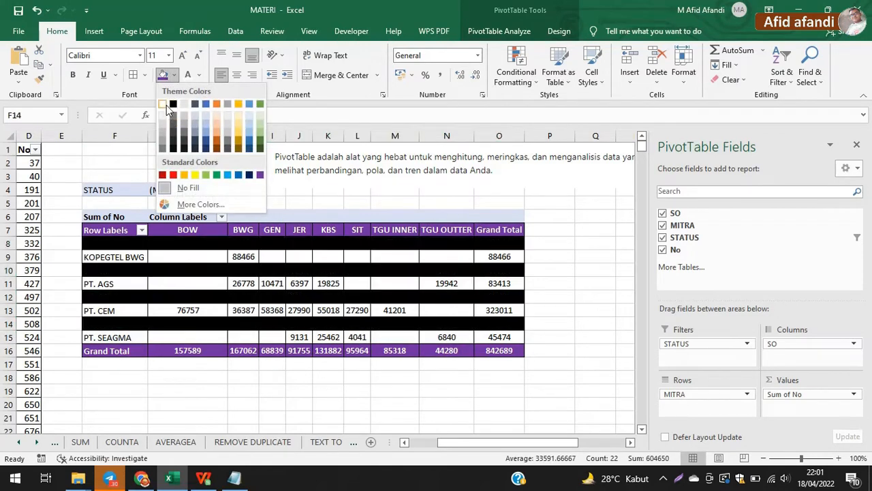
pyautogui.click(161, 114)
pyautogui.click(300, 270)
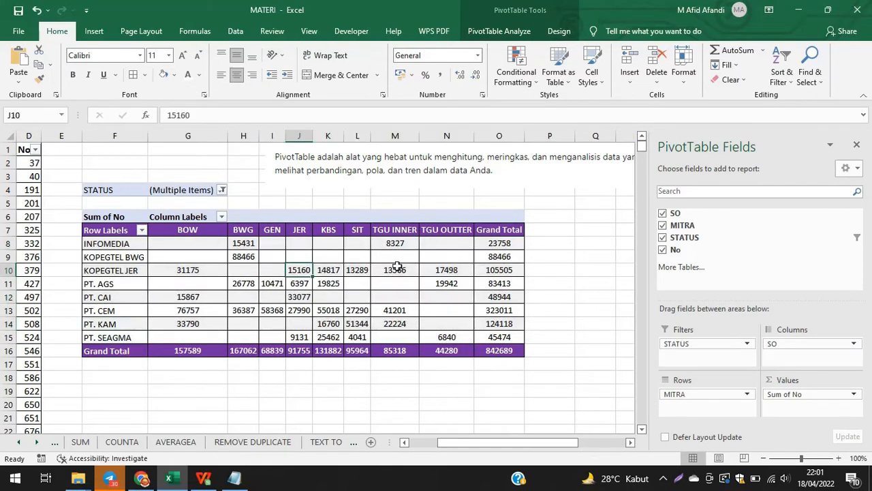
pyautogui.click(579, 324)
# Step: Look over the PivotTable's label rows and the BWG values for INFOMEDIA and KOPEGTEL BWG
pyautogui.click(264, 216)
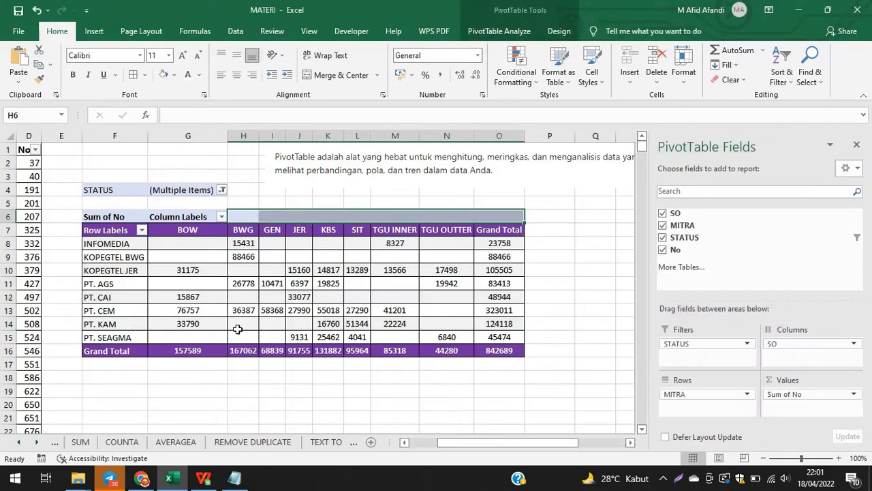
pyautogui.click(121, 232)
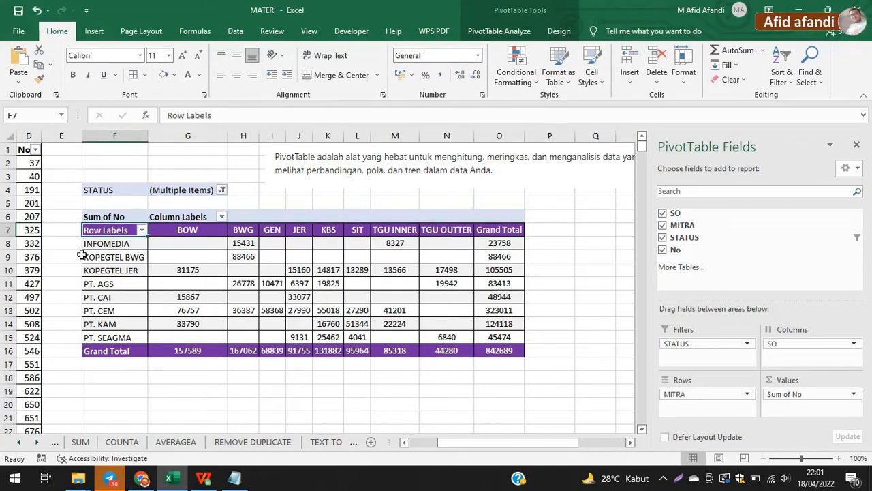
pyautogui.moveTo(104, 203); pyautogui.dragTo(273, 203)
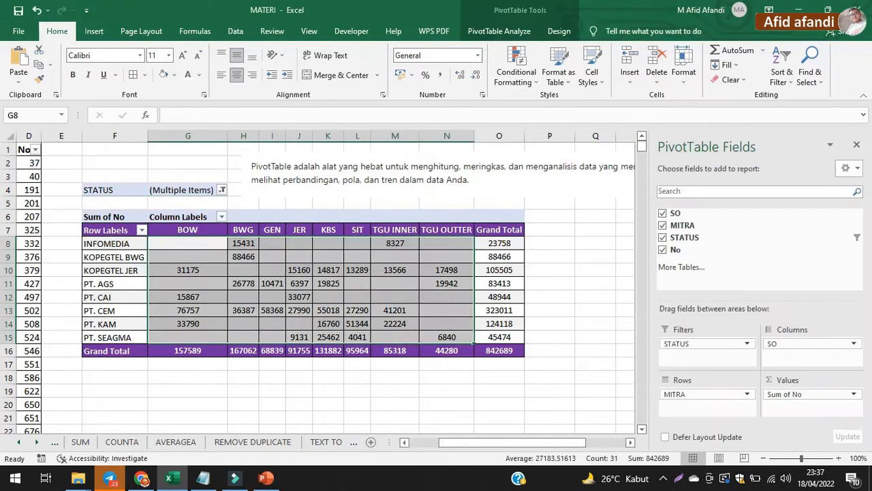
pyautogui.click(558, 245)
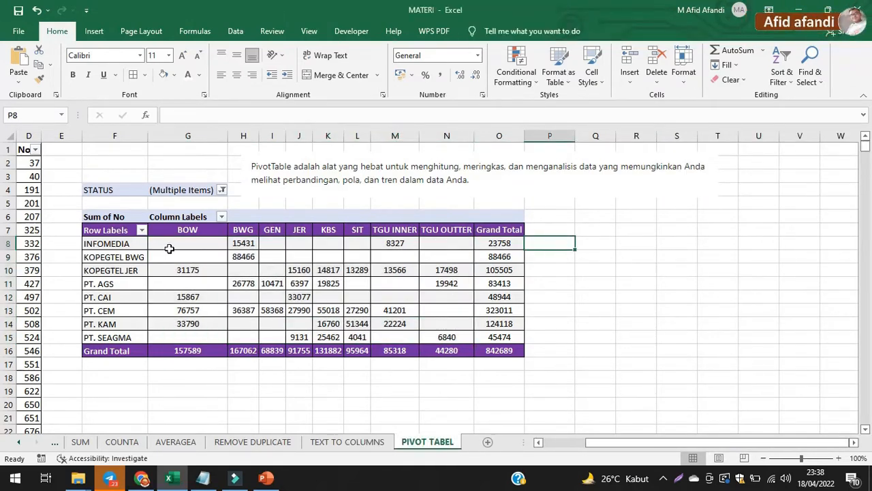
pyautogui.click(243, 244)
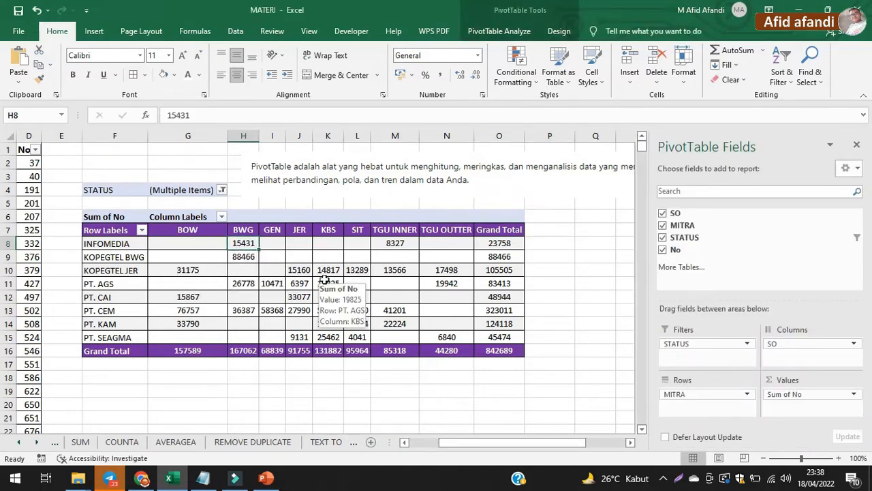
pyautogui.click(244, 254)
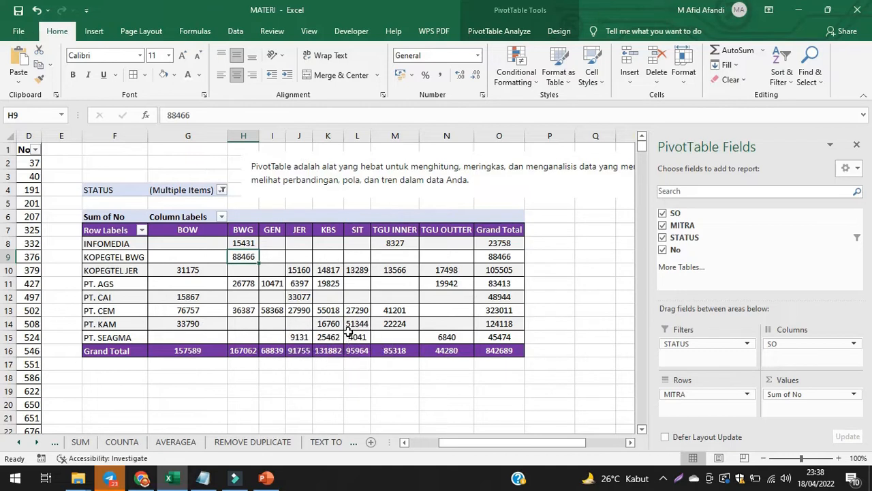
# Step: Drill down into the PT. SEAGMA value under JER and autofit columns A to D of the detail sheet
pyautogui.doubleClick(300, 336)
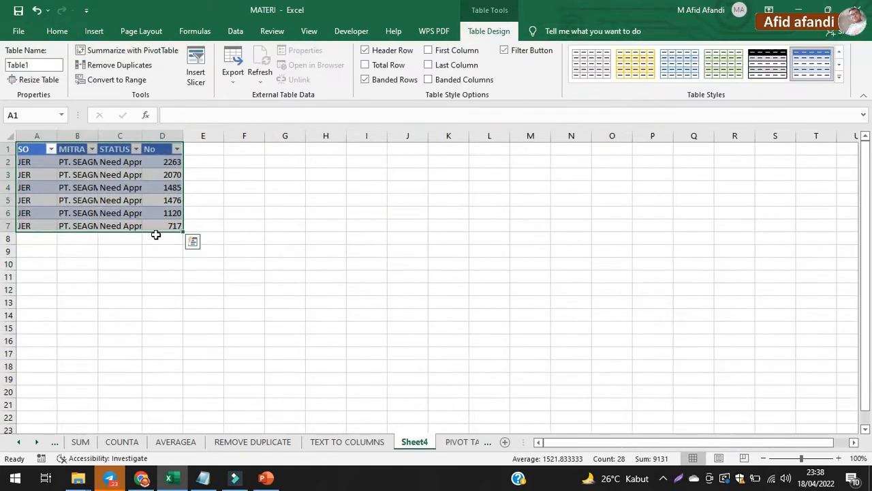
pyautogui.click(96, 184)
pyautogui.moveTo(37, 136); pyautogui.dragTo(170, 137)
pyautogui.doubleClick(182, 136)
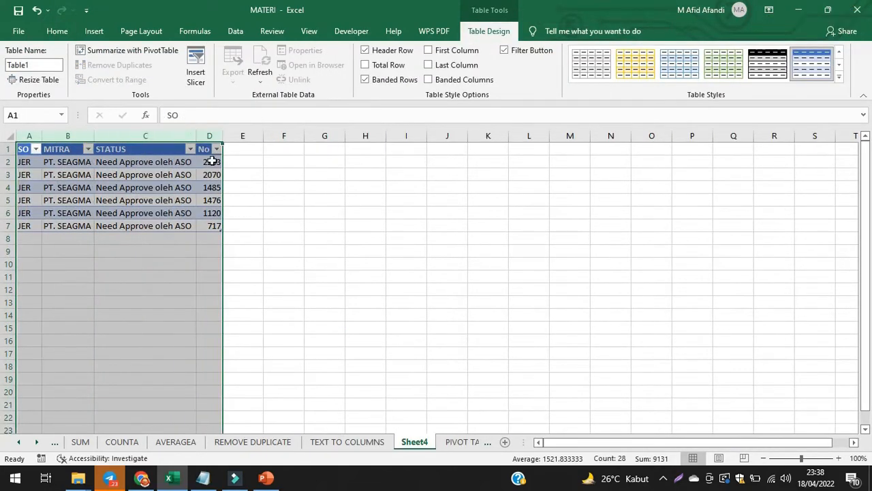
pyautogui.moveTo(212, 160); pyautogui.dragTo(211, 225)
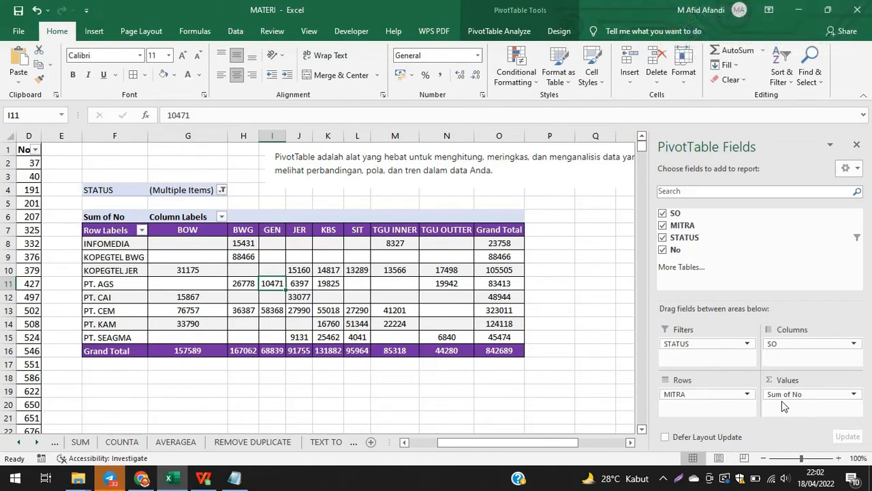
# Step: Remove Sum of No from the Values area of the PivotTable on the PIVOT TABEL sheet
pyautogui.moveTo(576, 442); pyautogui.dragTo(417, 436)
pyautogui.moveTo(258, 150); pyautogui.dragTo(255, 177)
pyautogui.click(566, 322)
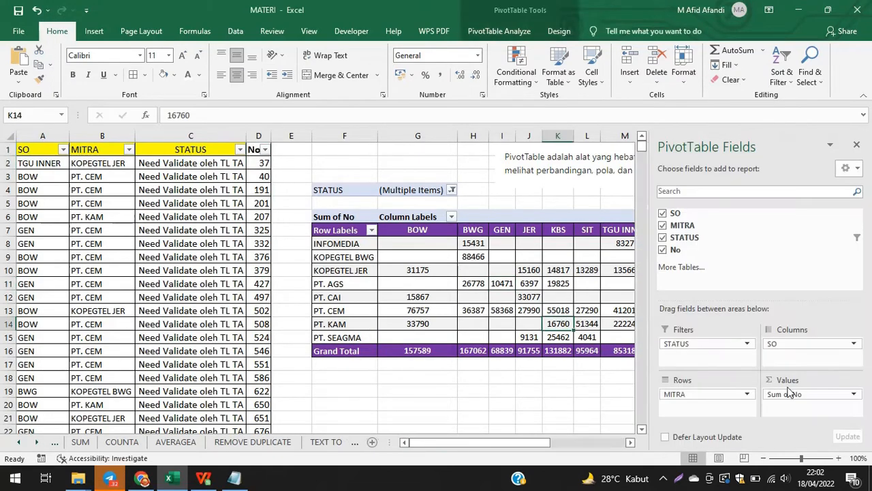
pyautogui.moveTo(801, 398); pyautogui.dragTo(743, 251)
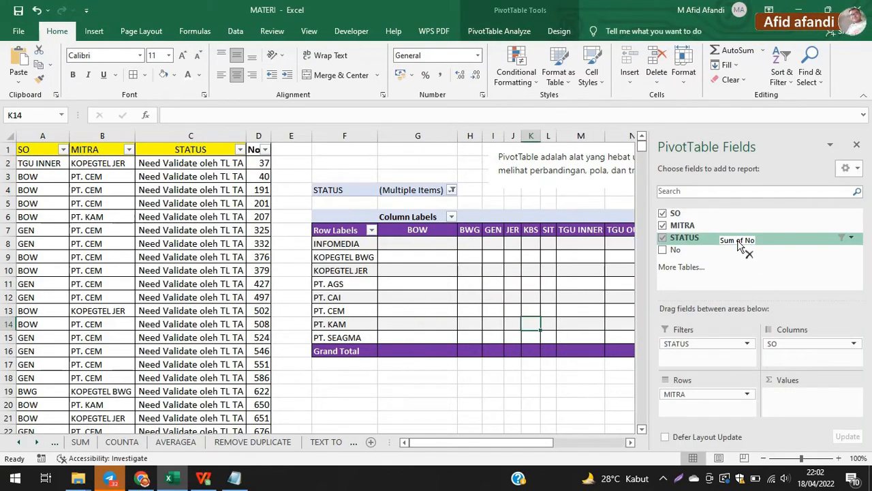
pyautogui.moveTo(507, 448); pyautogui.dragTo(551, 449)
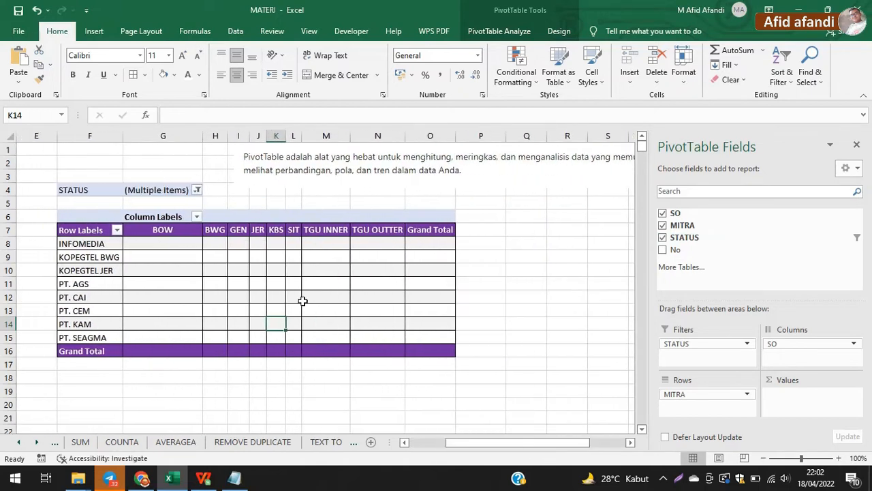
# Step: Examine the STATUS filter, SO column and MITRA row fields and the MITRA labels in F8:F15
pyautogui.click(684, 345)
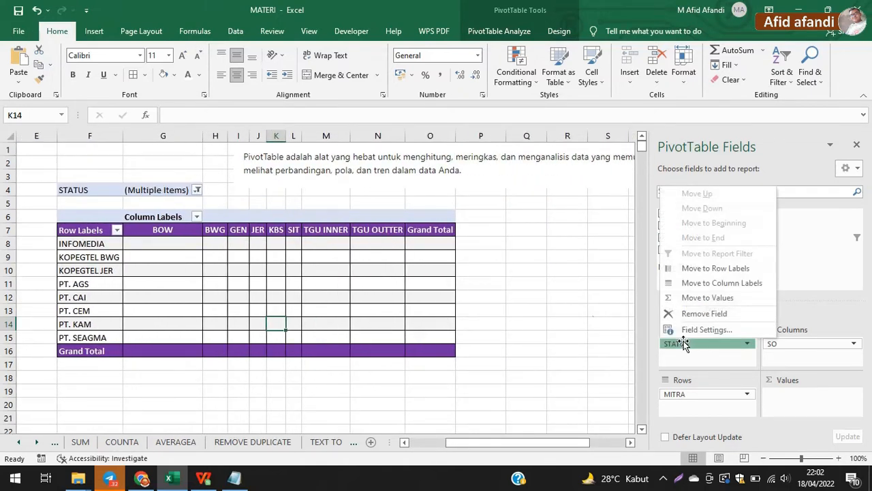
pyautogui.click(197, 191)
pyautogui.click(783, 344)
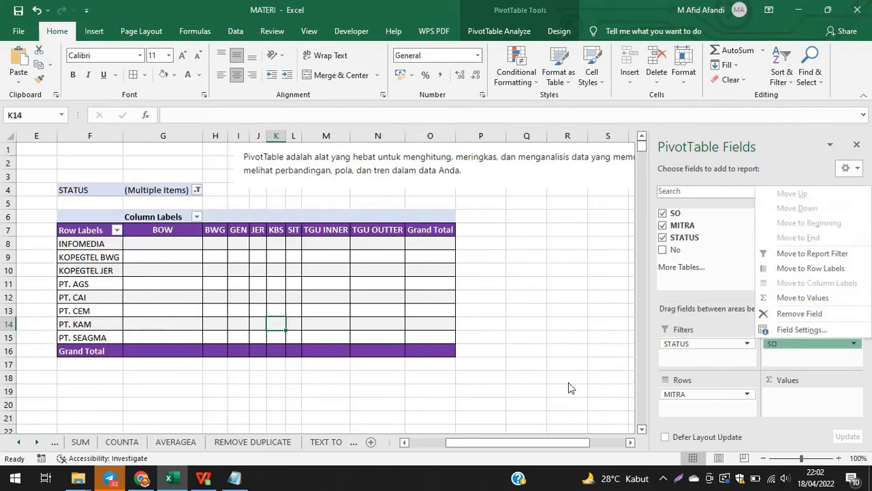
pyautogui.click(709, 395)
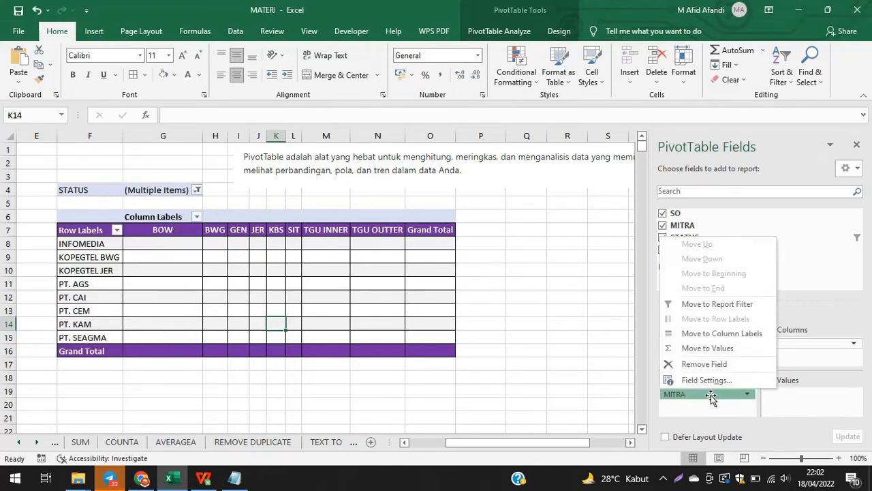
pyautogui.click(99, 245)
pyautogui.moveTo(99, 245); pyautogui.dragTo(102, 339)
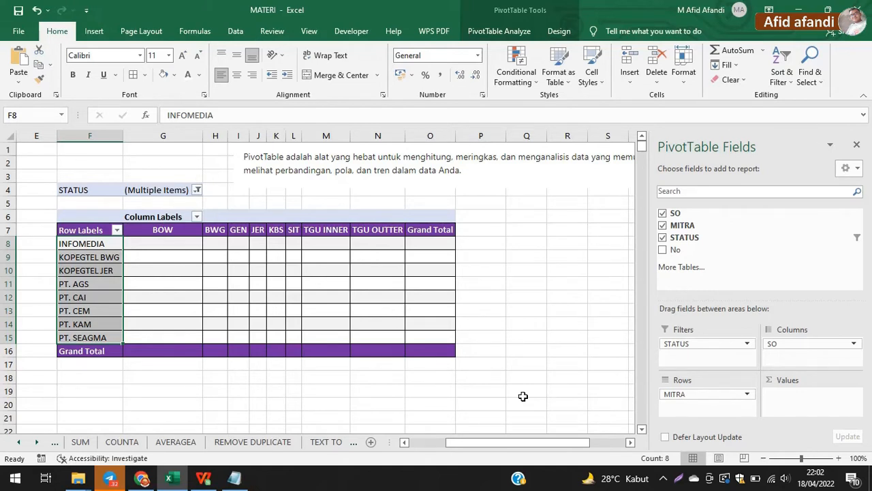
# Step: Review the PivotTable's body from G8 across to its Grand Total column alongside the source data columns
pyautogui.moveTo(538, 443)
pyautogui.mouseDown()
pyautogui.moveTo(560, 444)
pyautogui.moveTo(539, 440)
pyautogui.moveTo(548, 443)
pyautogui.mouseUp()
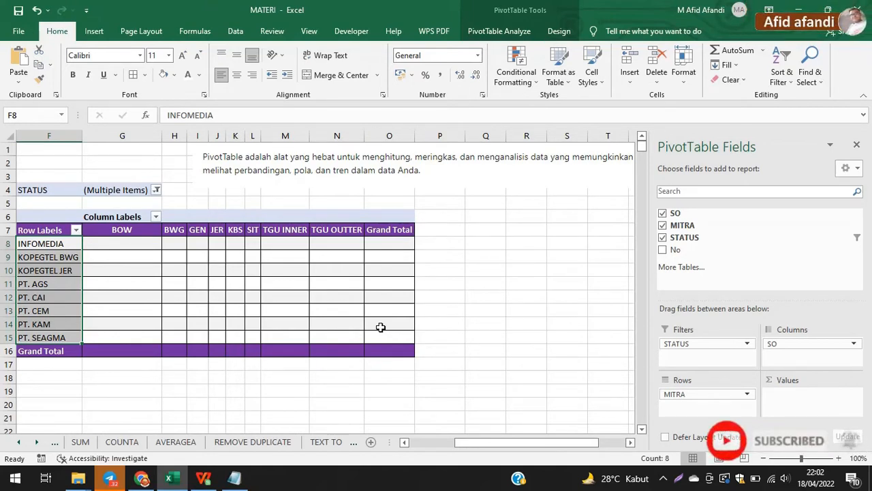
pyautogui.moveTo(146, 241); pyautogui.dragTo(380, 336)
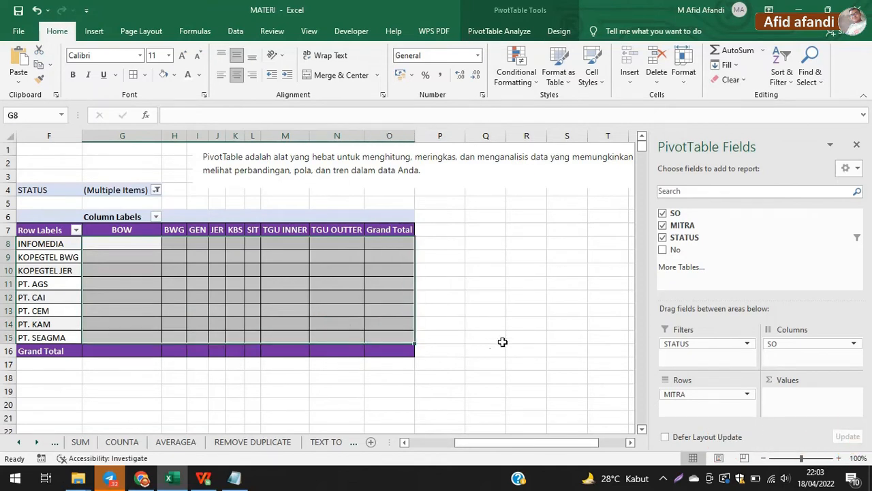
pyautogui.click(447, 260)
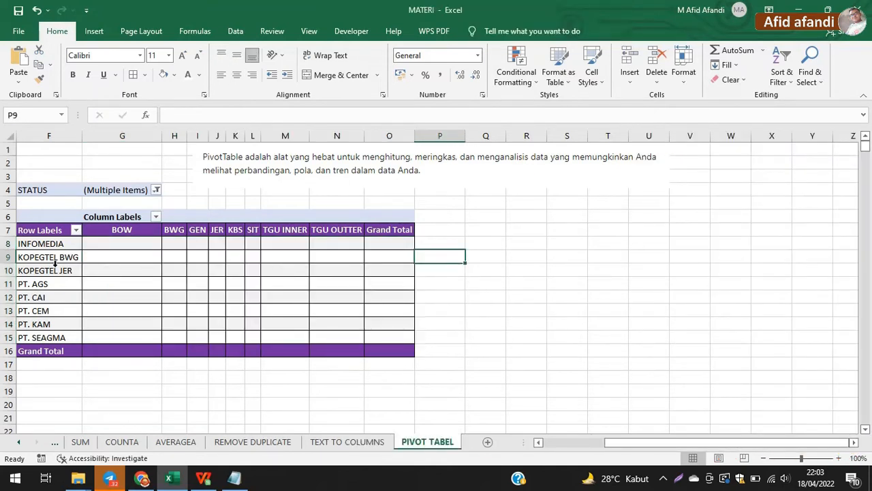
pyautogui.moveTo(619, 442); pyautogui.dragTo(571, 443)
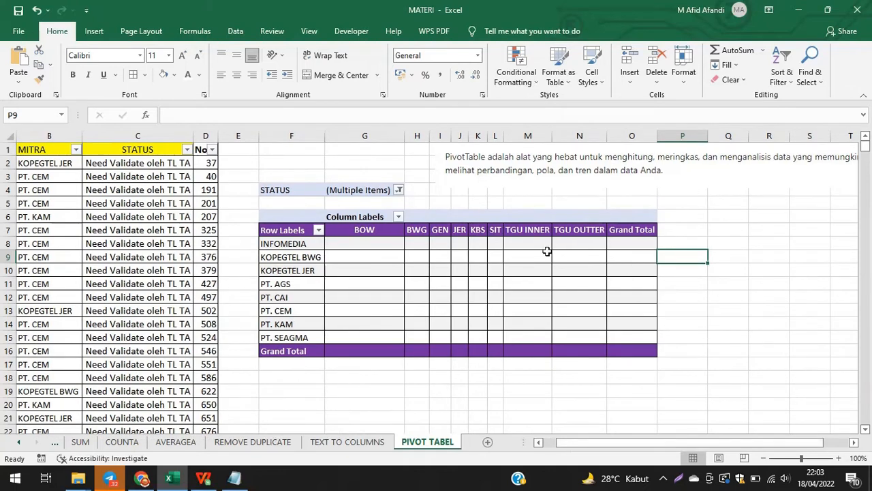
pyautogui.moveTo(295, 233); pyautogui.dragTo(619, 351)
pyautogui.click(478, 283)
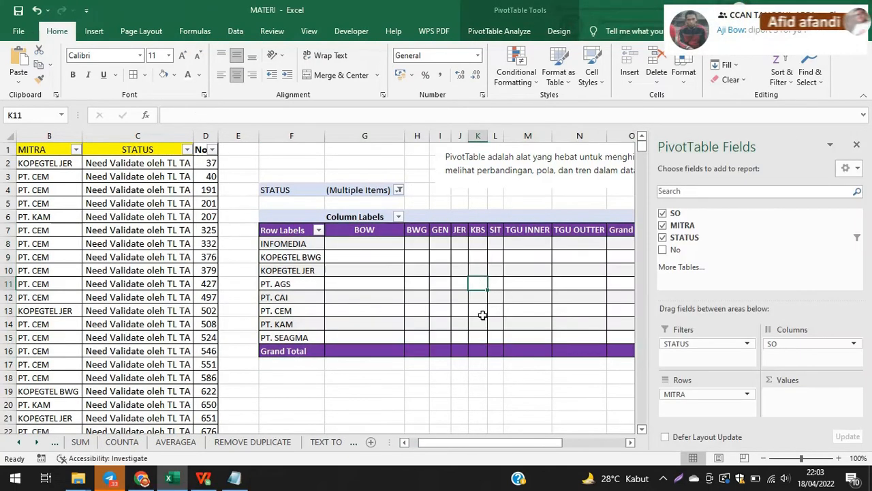
pyautogui.moveTo(507, 440); pyautogui.dragTo(522, 450)
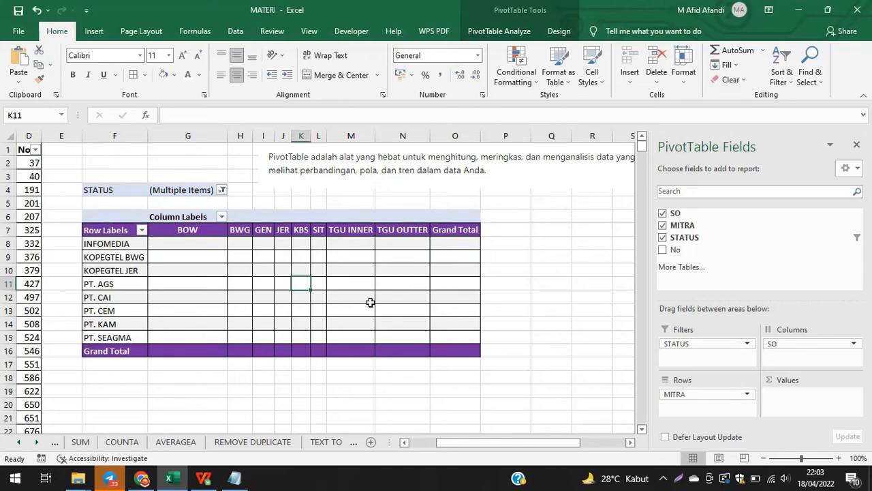
pyautogui.moveTo(524, 442)
pyautogui.mouseDown()
pyautogui.moveTo(551, 440)
pyautogui.moveTo(543, 448)
pyautogui.moveTo(491, 444)
pyautogui.moveTo(515, 449)
pyautogui.mouseUp()
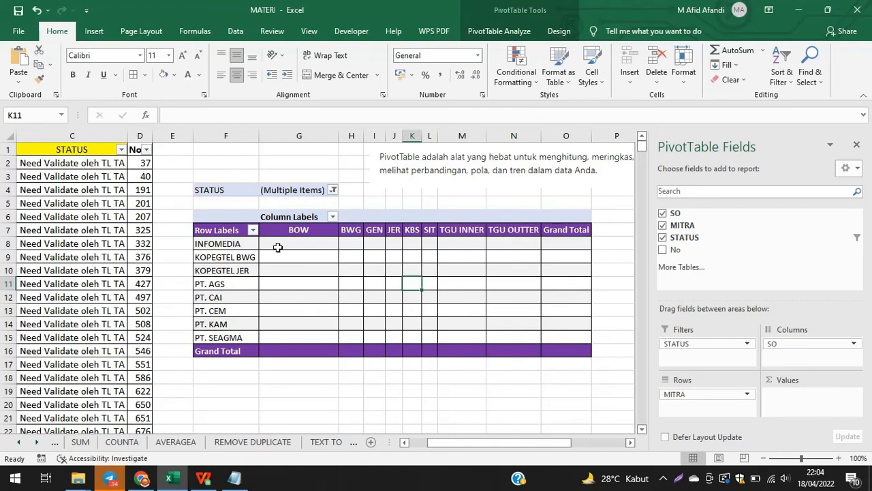
# Step: Move the PivotTable description picture slightly down, closer to the table
pyautogui.click(419, 191)
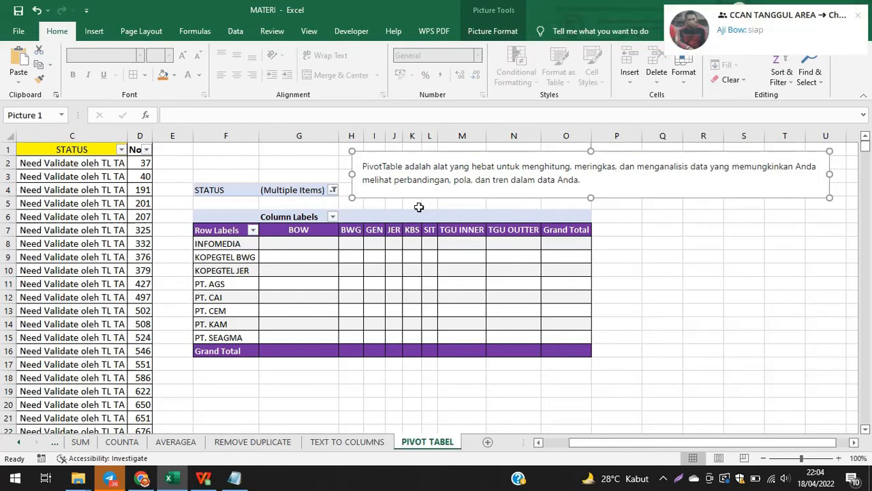